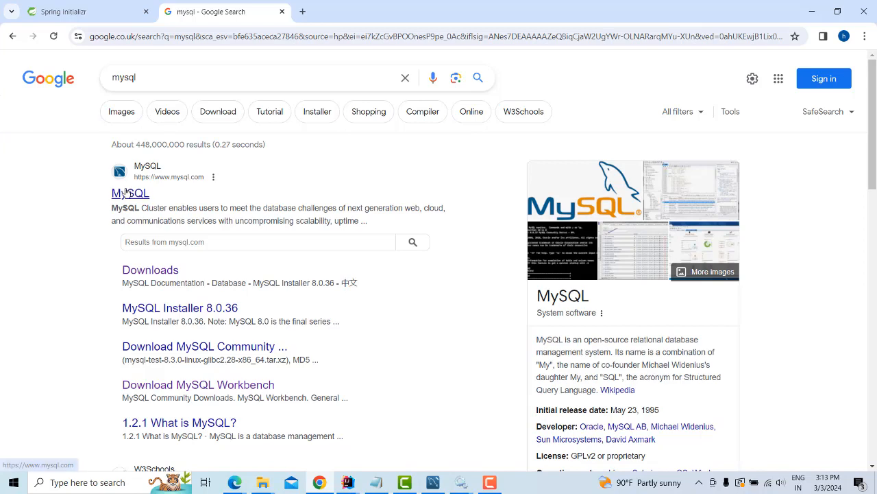
Go to mysql.com from the Google search results for 'mysql'
left_click(130, 197)
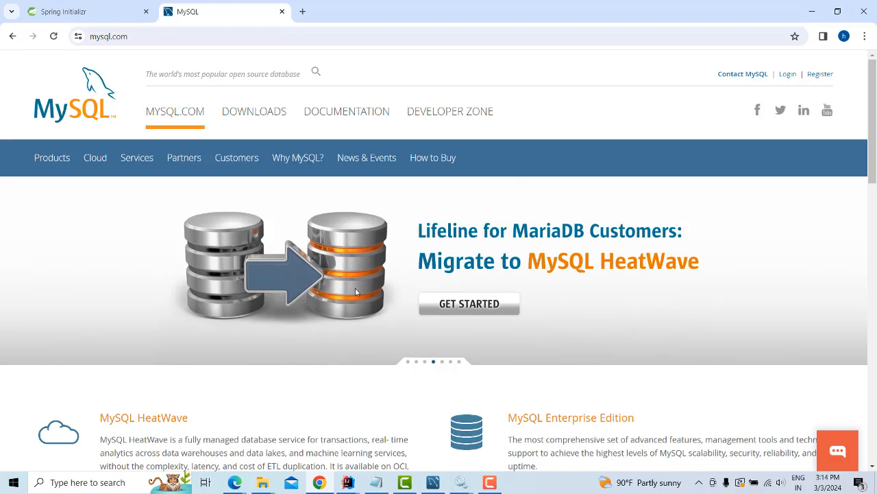
Go to the MySQL downloads page and follow MySQL Community (GPL) Downloads
left_click(265, 114)
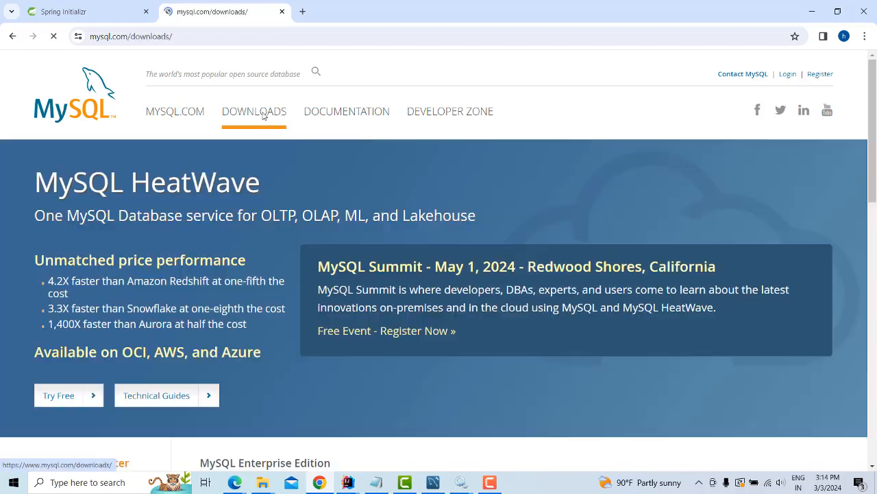
scroll(358, 233, "down", 3)
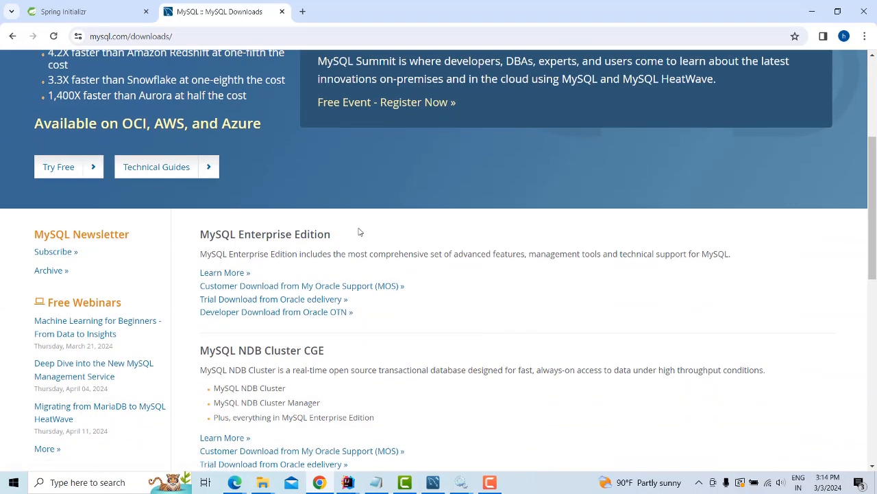
scroll(358, 232, "down", 2)
scroll(357, 232, "down", 1)
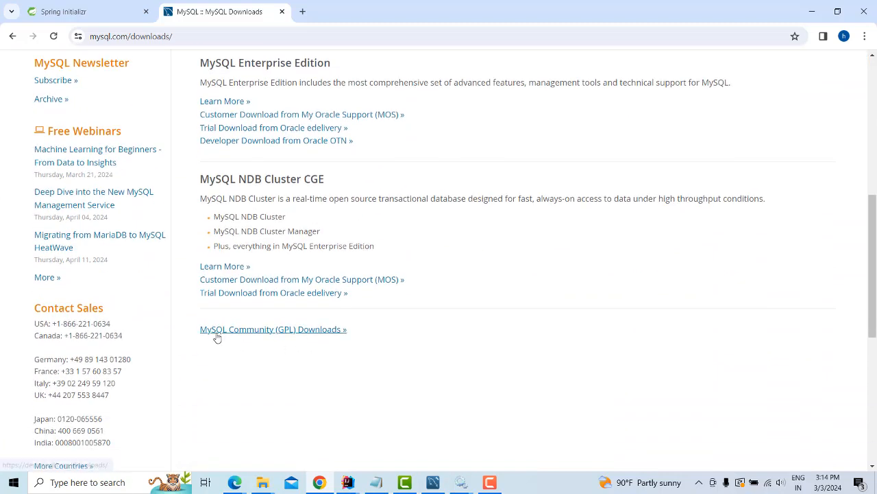
left_click(310, 336)
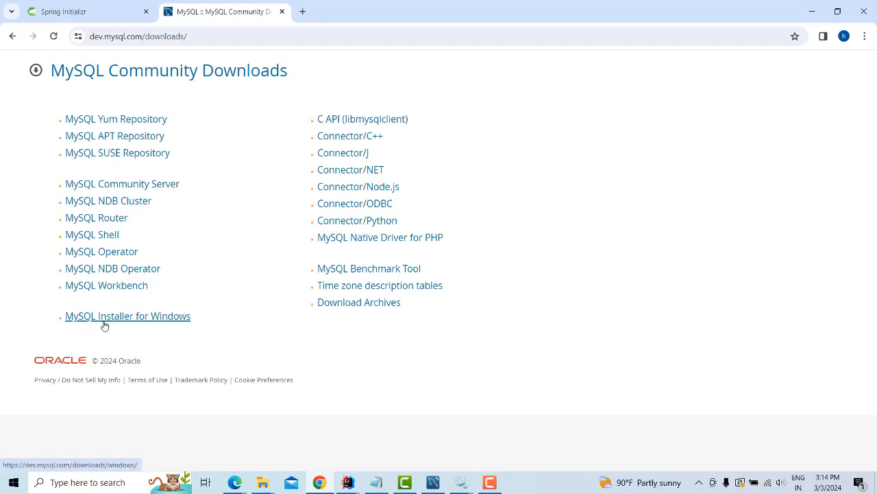
Download the 285.3M MySQL Installer for Windows MSI, skipping the Oracle login
left_click(165, 322)
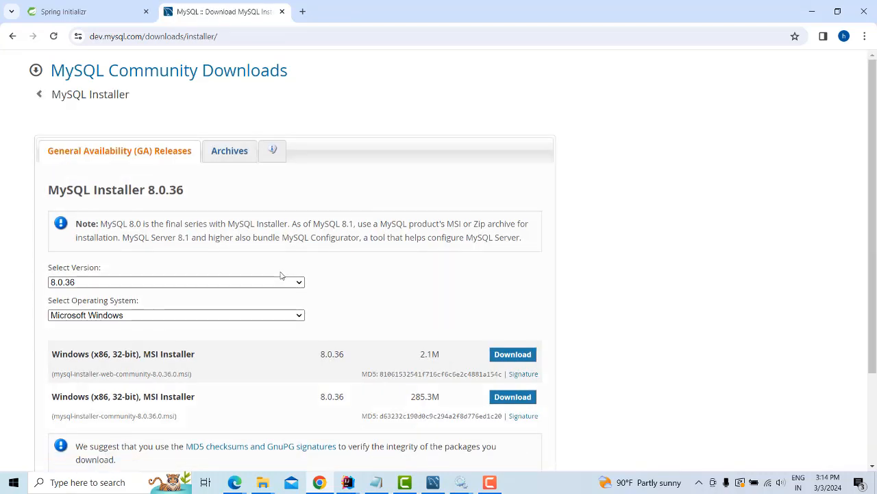
scroll(280, 275, "down", 2)
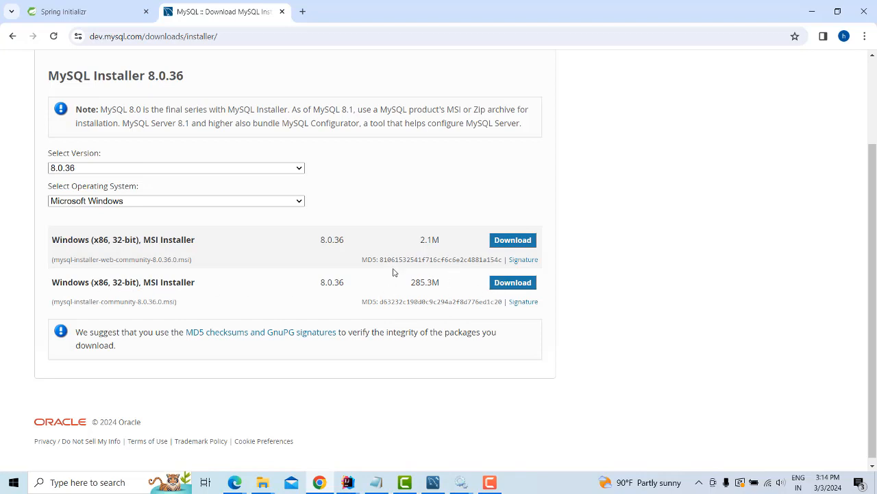
left_click(513, 284)
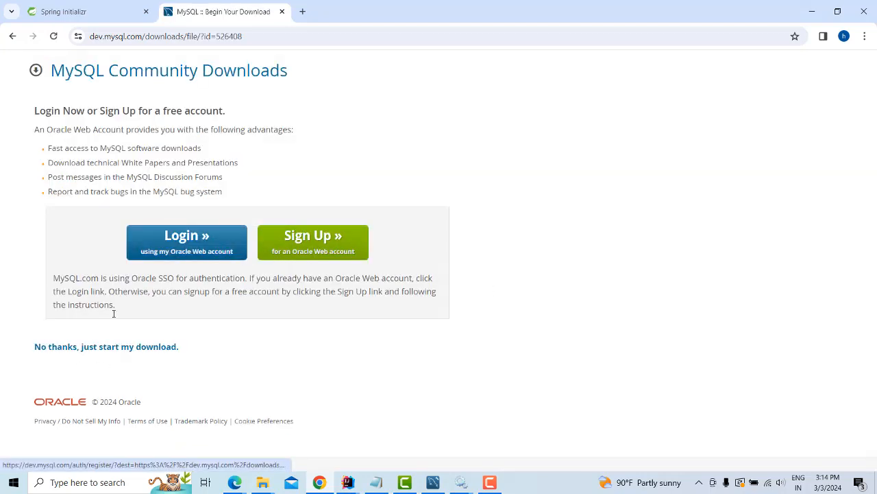
left_click(72, 351)
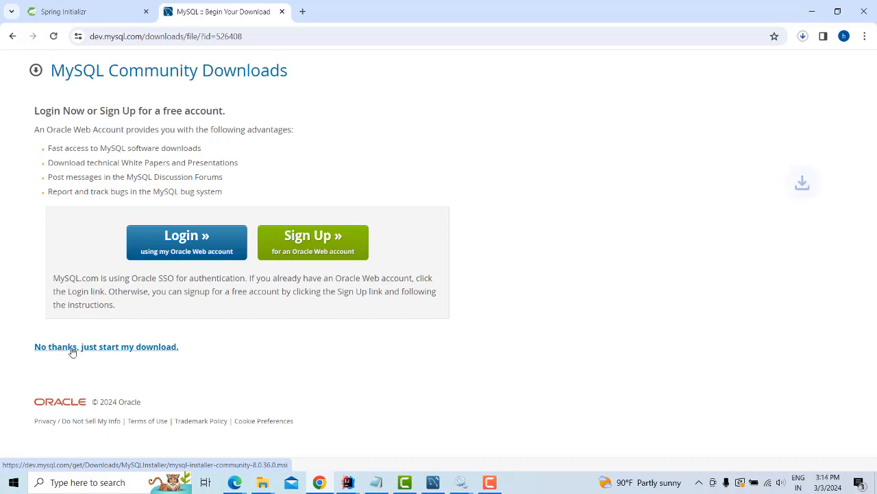
left_click(803, 35)
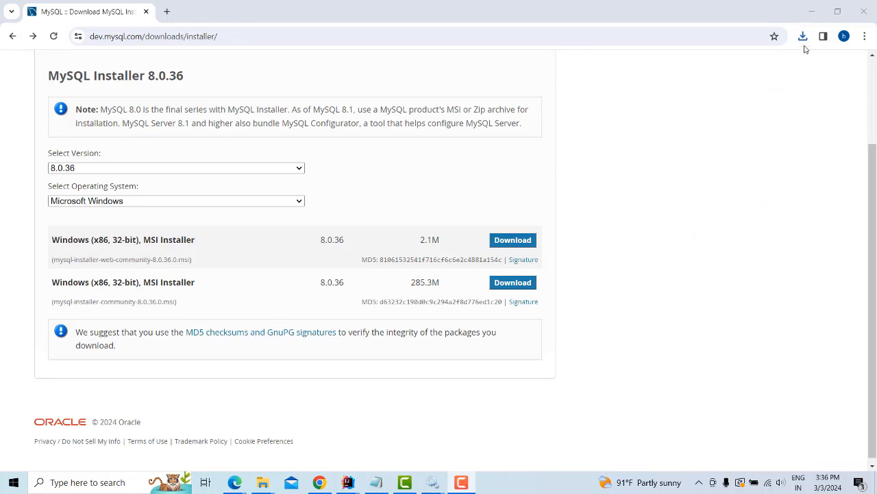
Run mysql-installer-community-8.0.36.0 from the Downloads folder
left_click(803, 35)
left_click(773, 86)
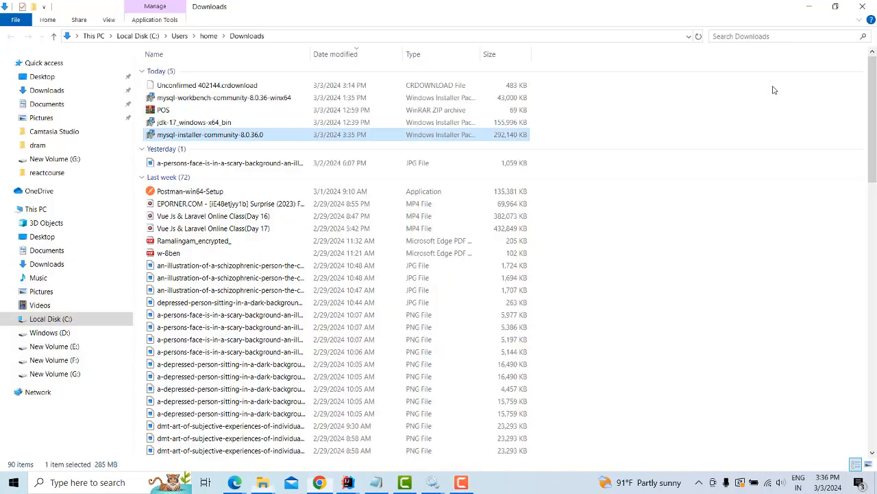
double_click(283, 135)
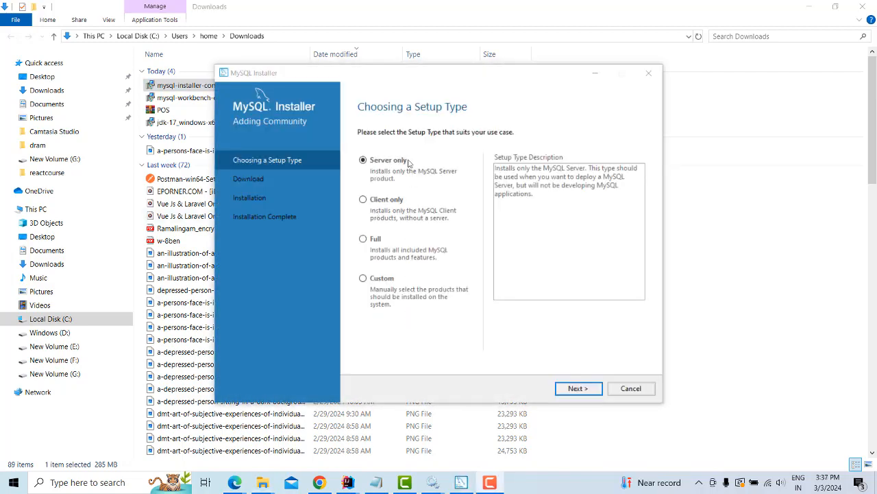
Choose the Custom setup type and add MySQL Server 8.0.36 - X64 to the install list
left_click(371, 283)
left_click(576, 389)
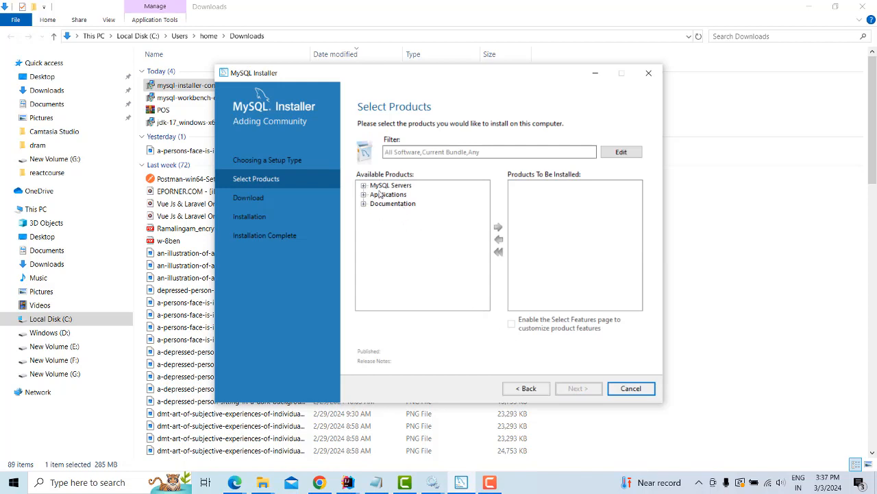
left_click(364, 185)
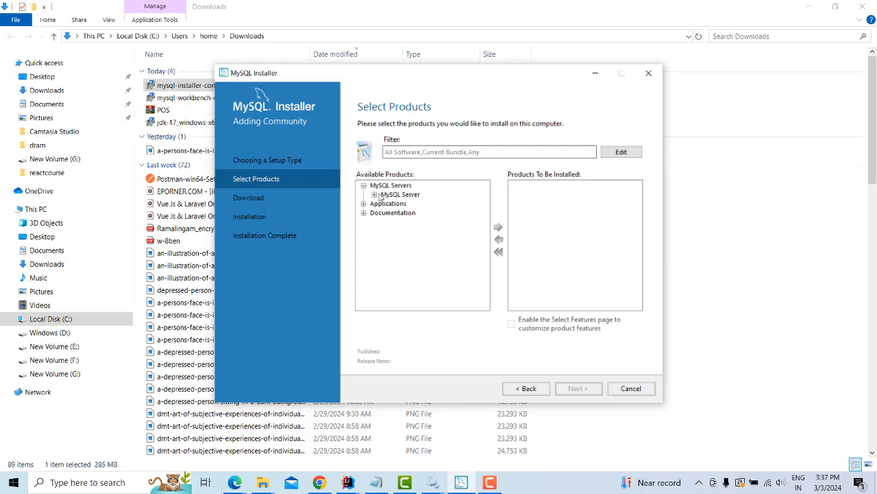
left_click(374, 195)
left_click(385, 204)
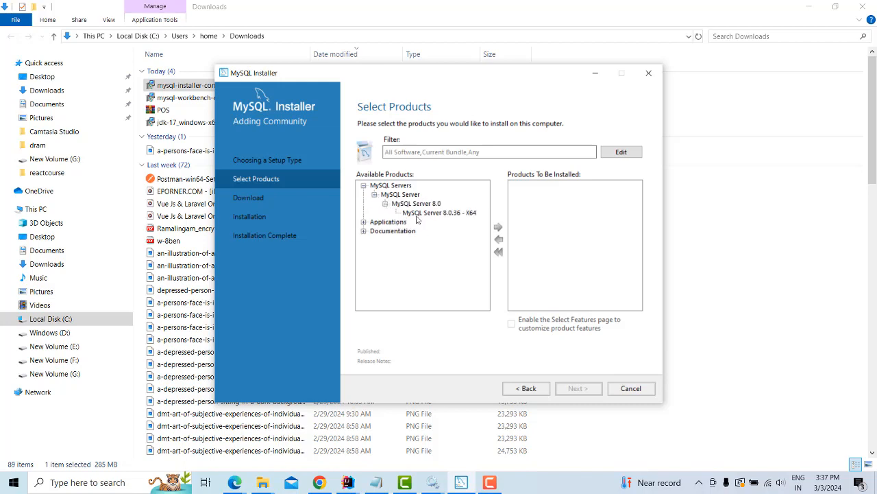
left_click(449, 213)
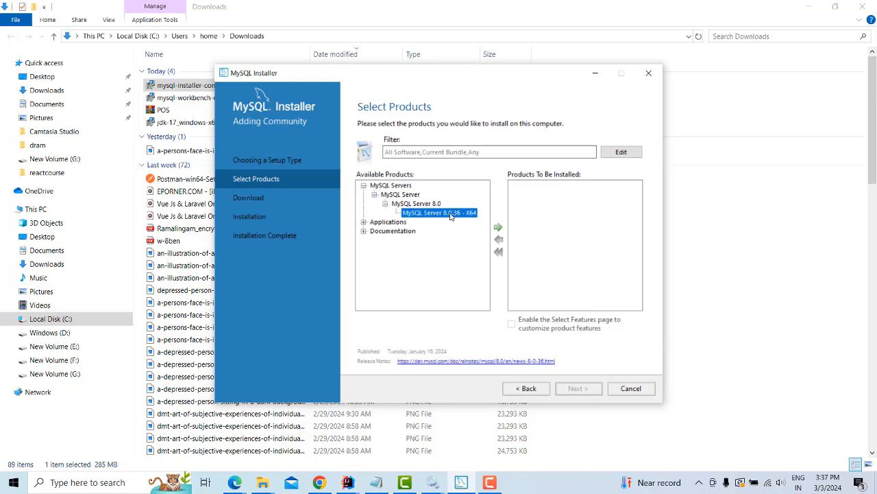
left_click(498, 227)
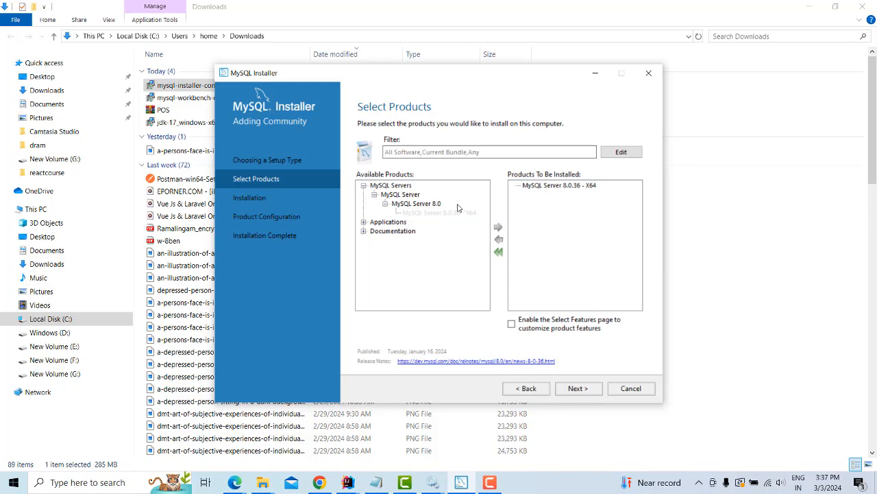
Add MySQL Workbench 8.0.36 - X64 from Applications to the install list
left_click(364, 222)
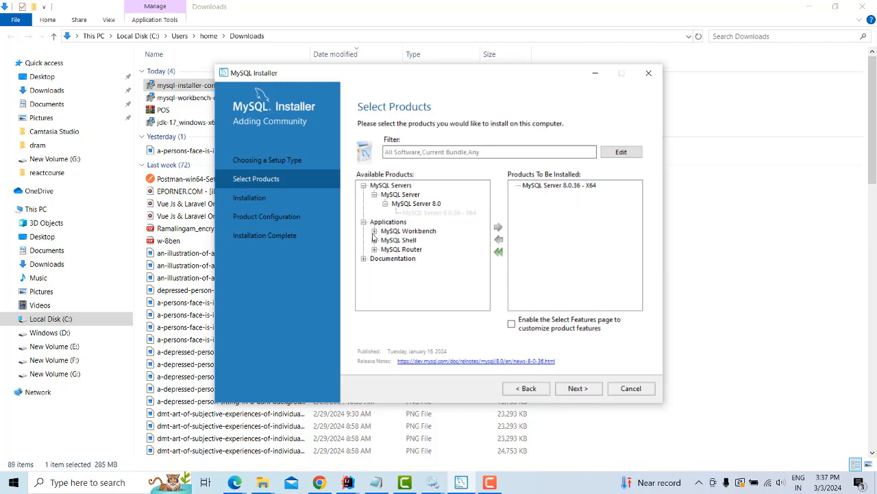
left_click(374, 232)
left_click(386, 240)
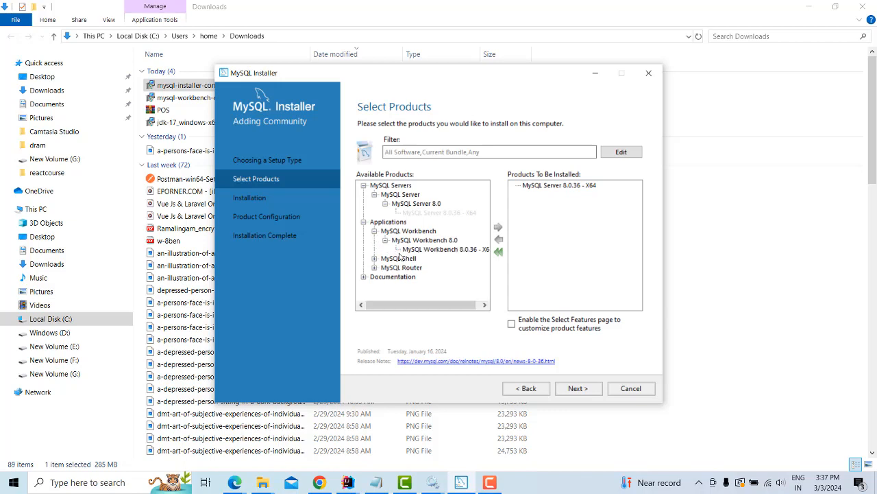
left_click(438, 249)
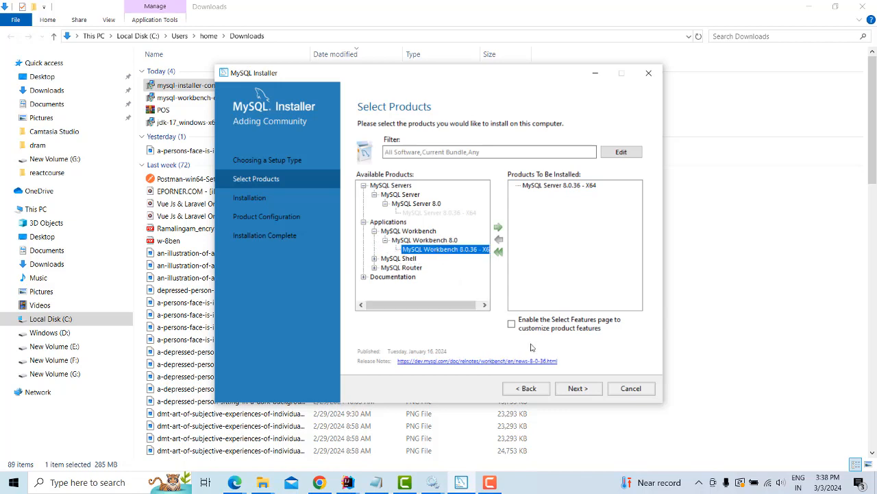
left_click(498, 228)
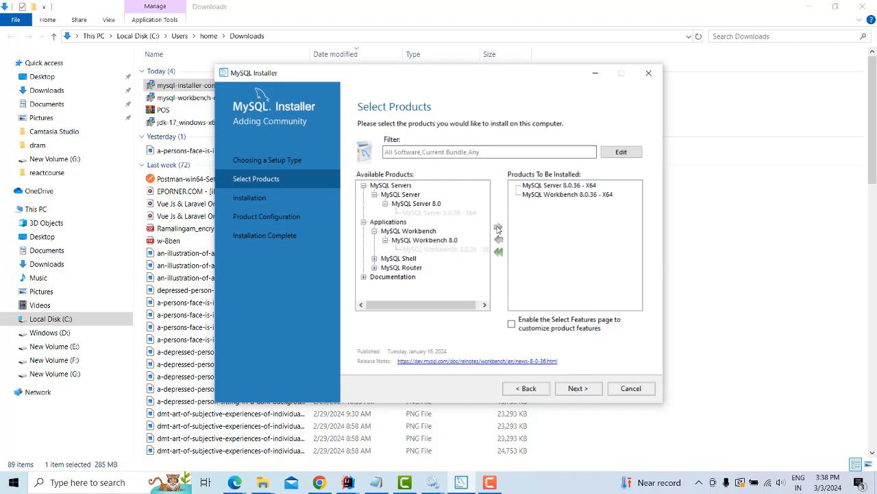
Add MySQL Shell 8.0.36 - X64 and proceed to the installation summary
left_click(371, 260)
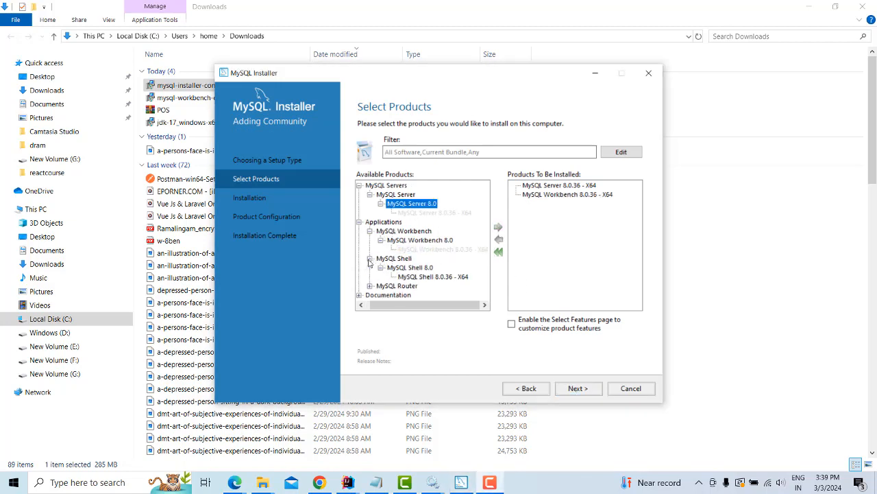
left_click(431, 277)
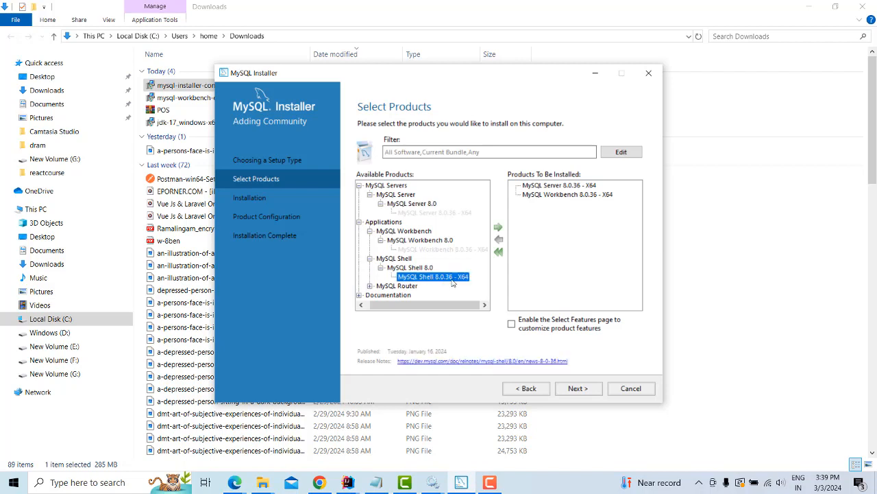
left_click(499, 227)
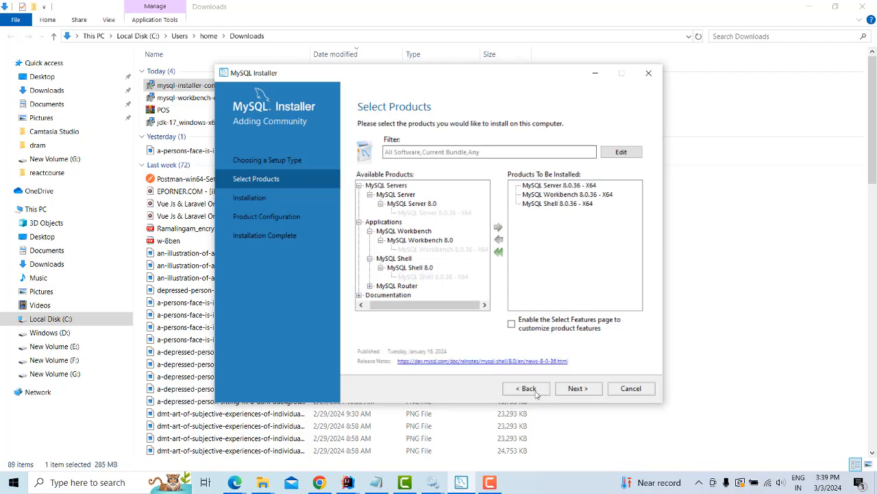
left_click(577, 393)
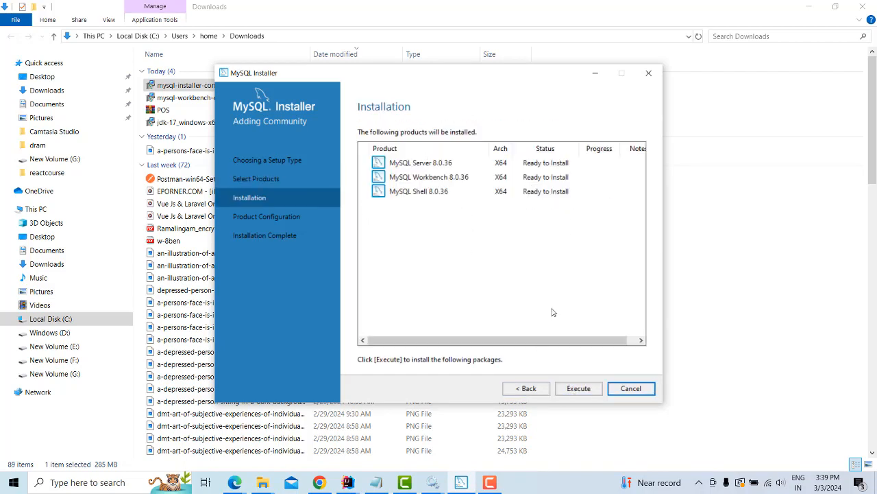
Install Server, Workbench and Shell 8.0.36 and continue to Product Configuration
left_click(576, 389)
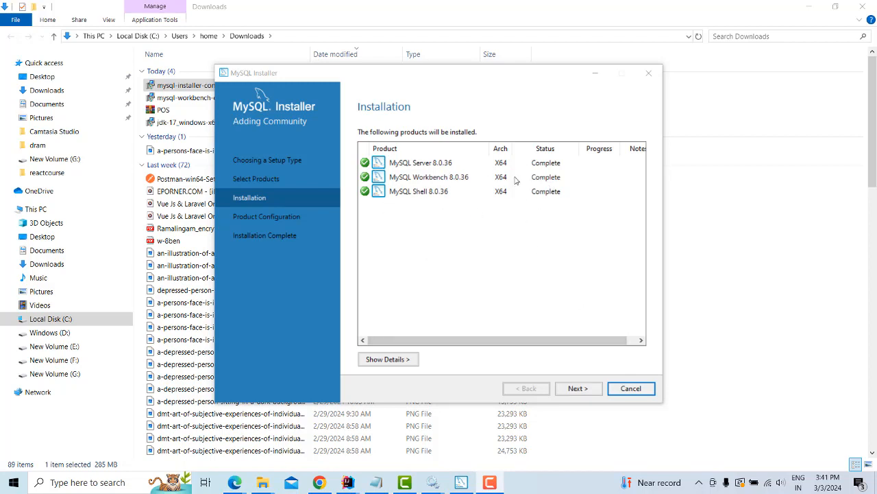
left_click(579, 388)
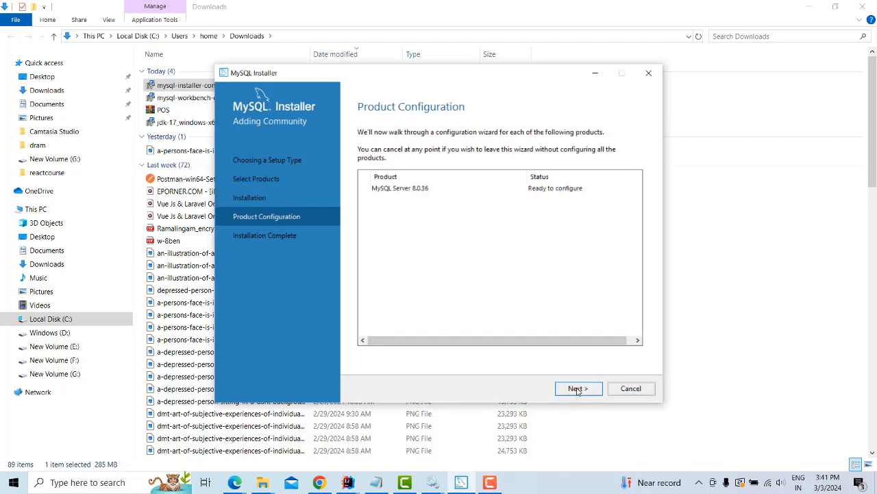
Keep Development Computer networking on port 3306 and strong password encryption
left_click(578, 388)
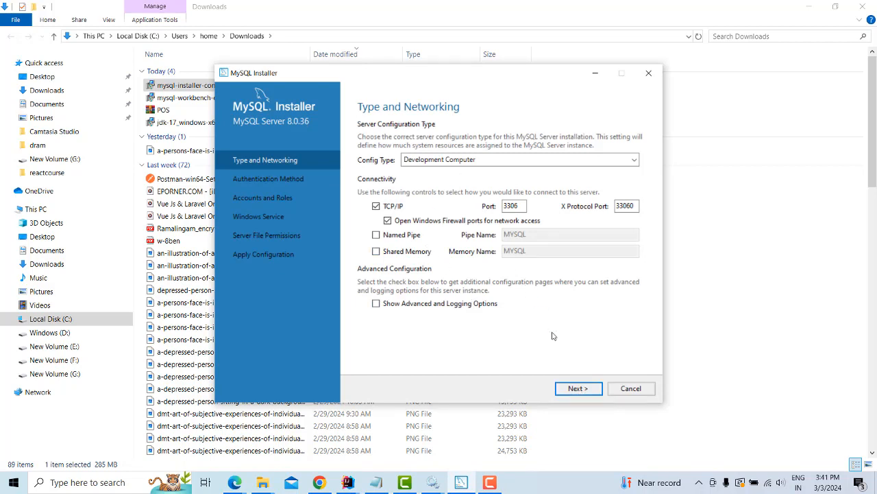
double_click(516, 206)
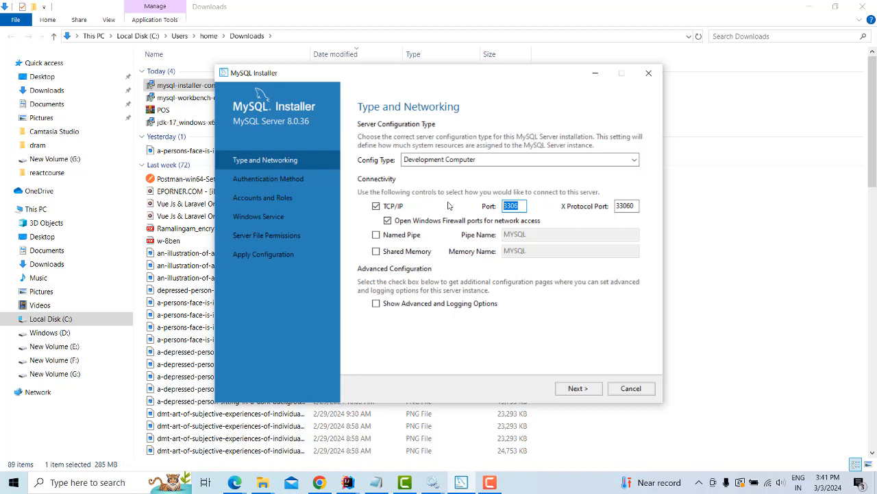
left_click(578, 392)
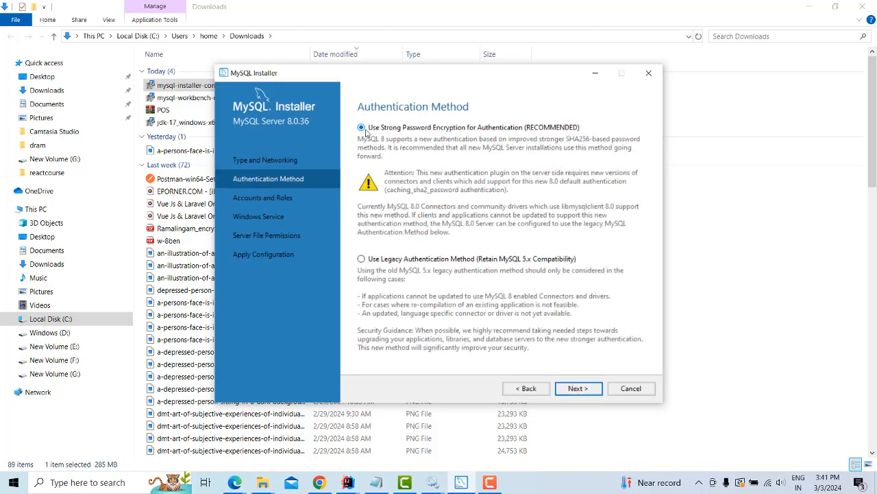
left_click(578, 389)
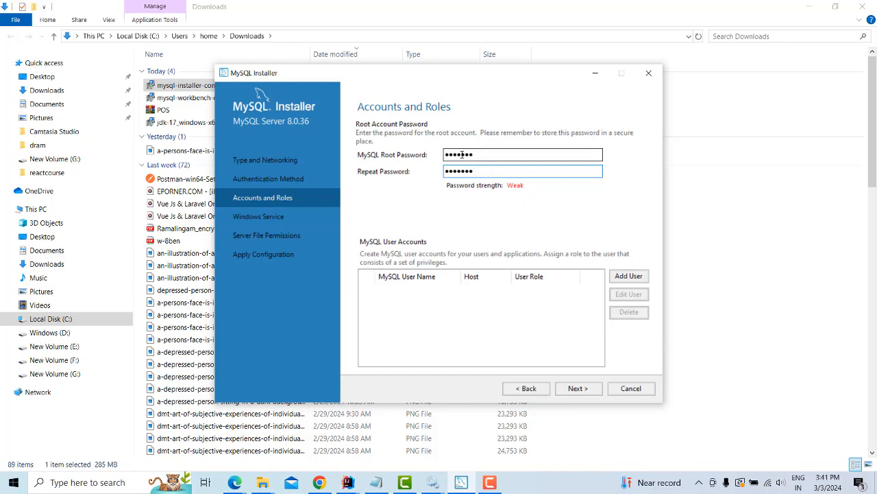
Enter and repeat the root password, add no extra users, and continue
double_click(492, 155)
type("r")
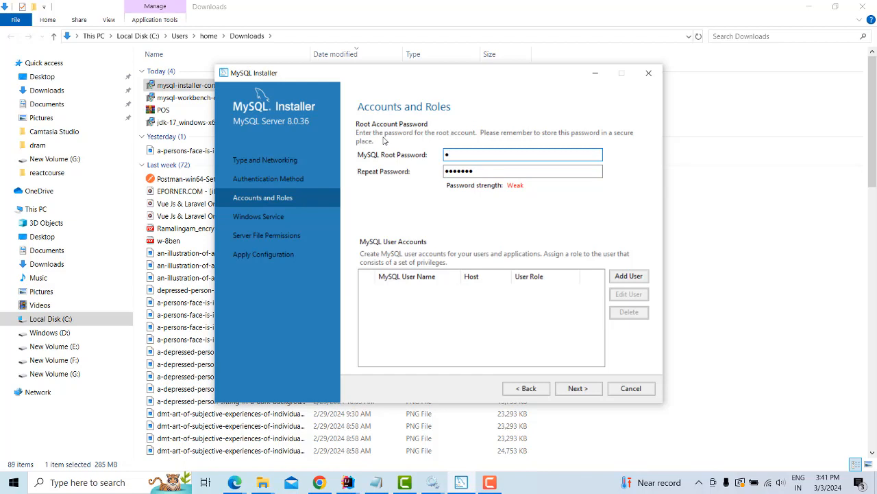
type("oo")
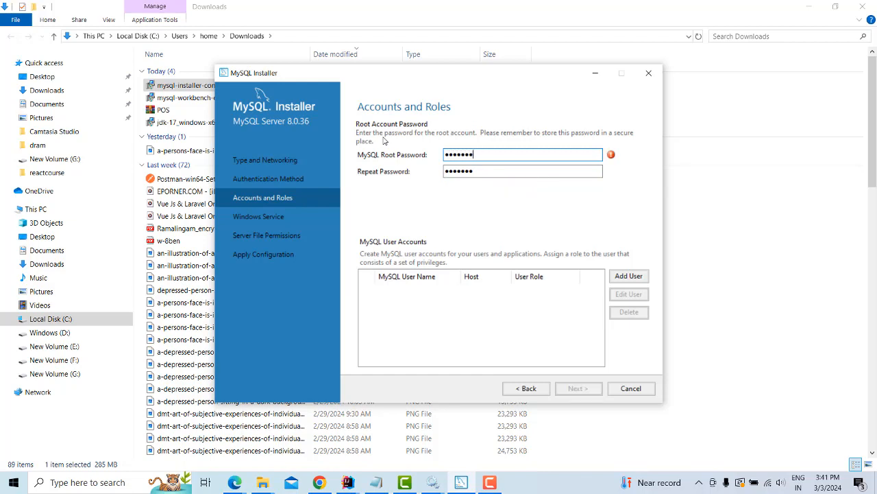
type("4")
key("Tab")
type("r")
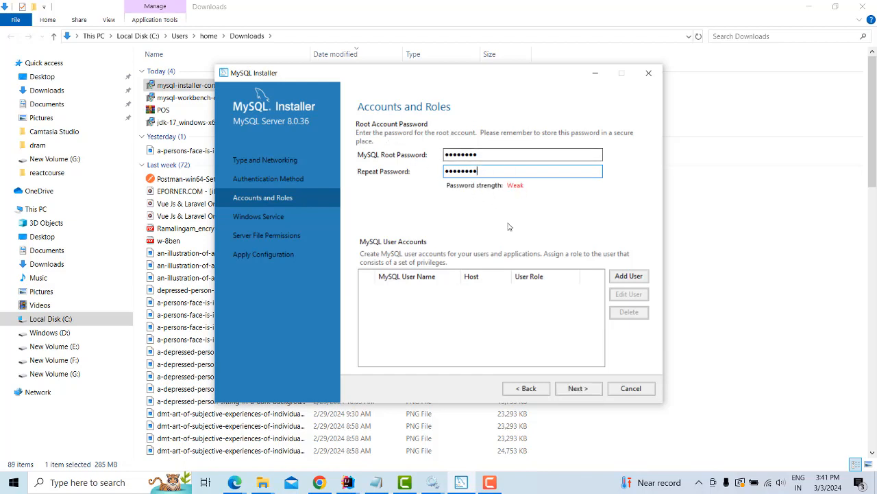
left_click(638, 276)
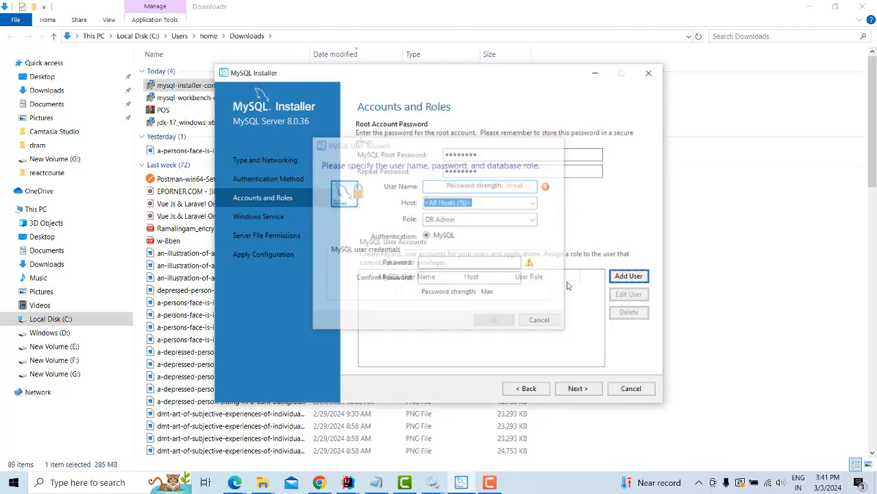
left_click(576, 388)
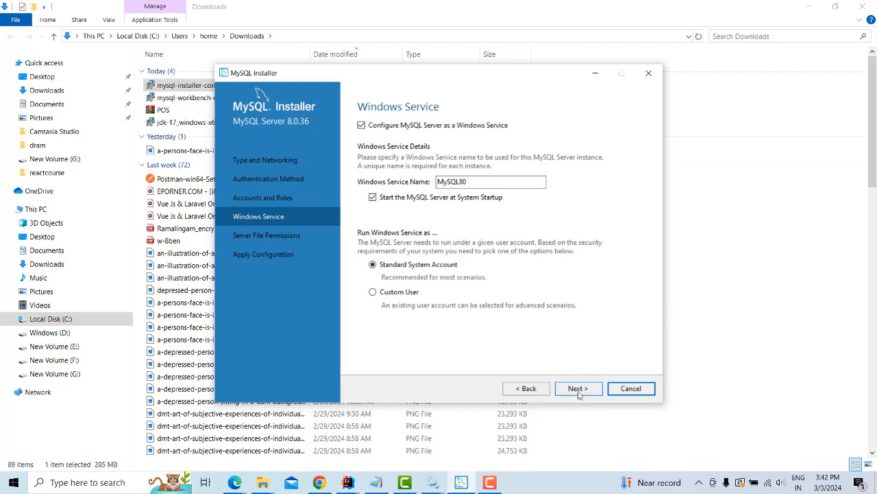
Keep the MySQL80 service and default file permissions, execute the configuration, and finish
left_click(577, 389)
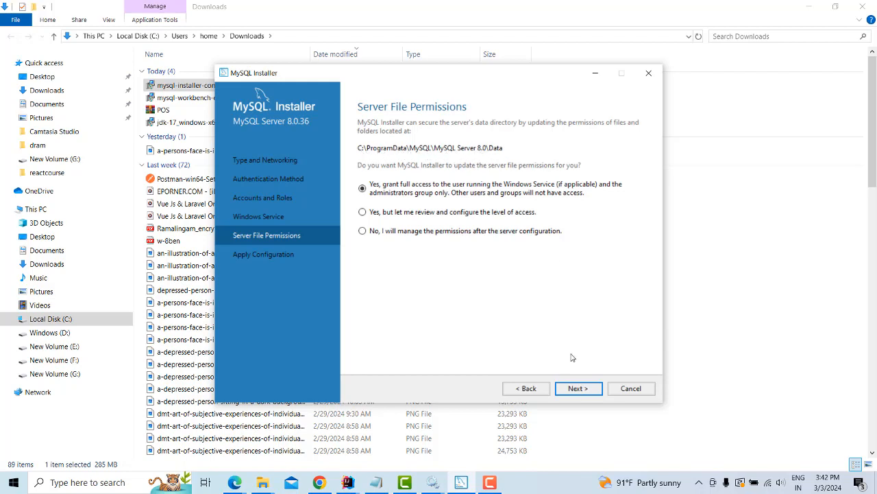
left_click(574, 389)
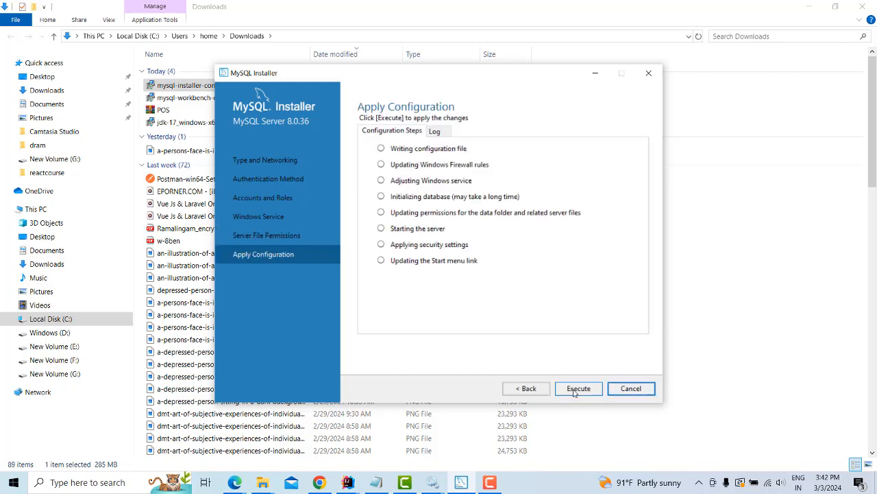
left_click(576, 389)
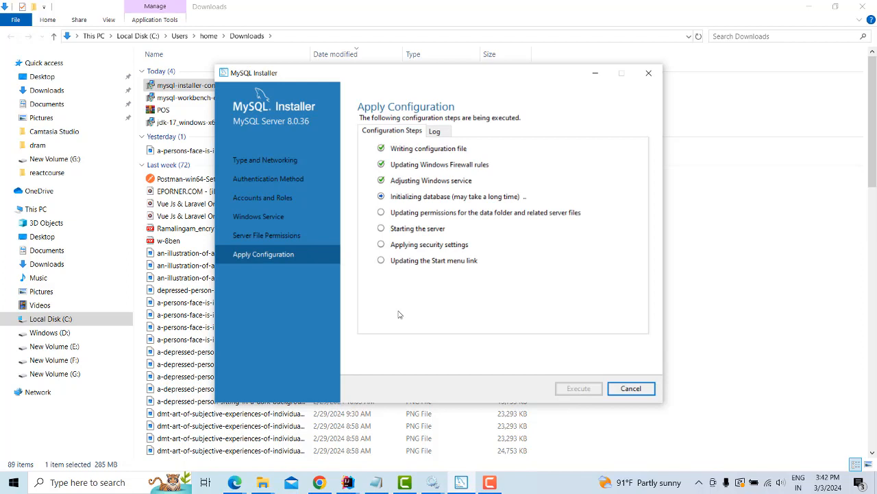
left_click(489, 482)
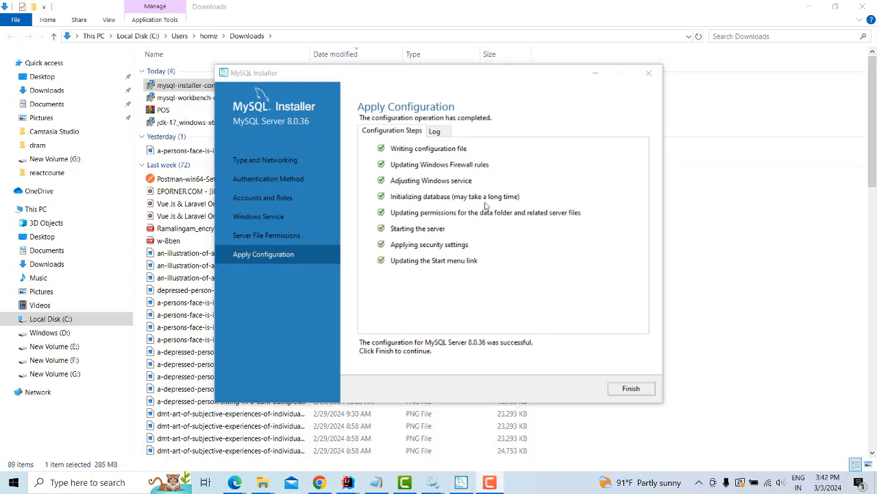
left_click(632, 390)
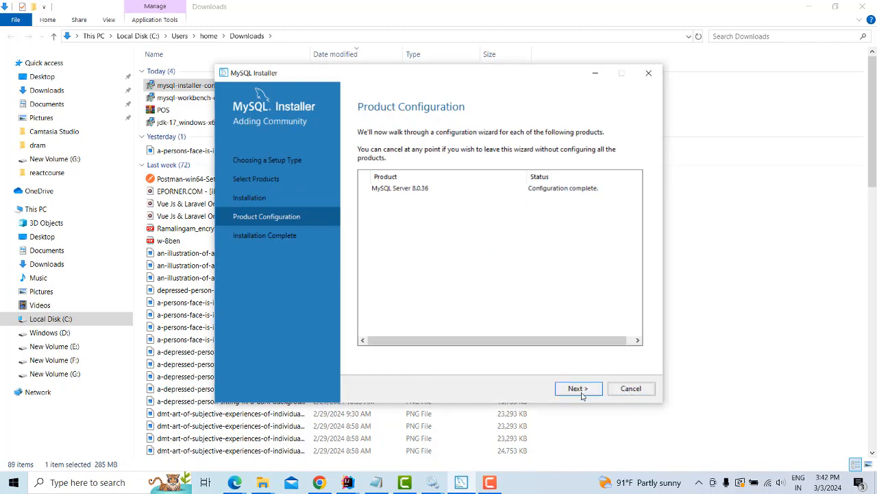
left_click(580, 391)
left_click(627, 393)
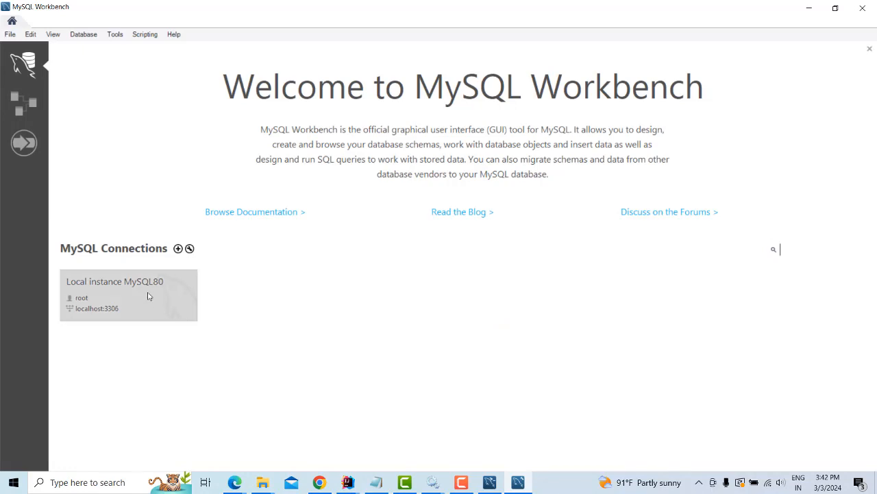
Close Workbench and MySQL Shell, then relaunch MySQL Workbench 8.0 CE from Start search
left_click(862, 8)
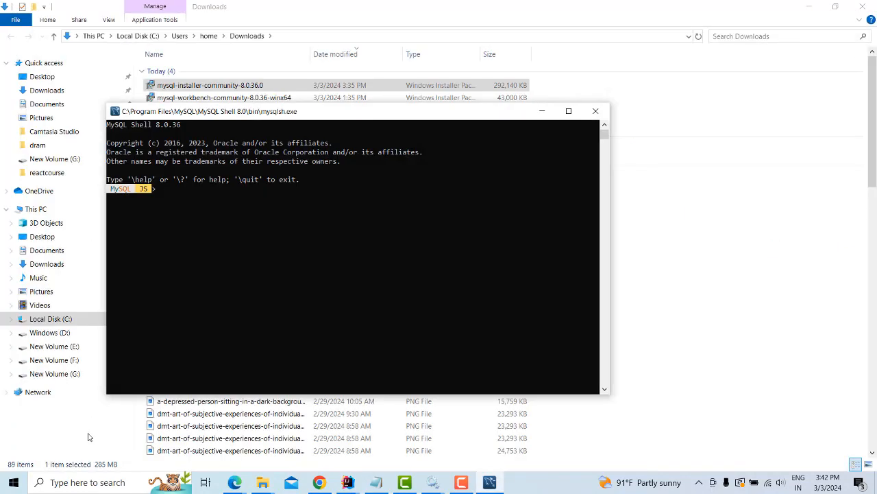
left_click(596, 112)
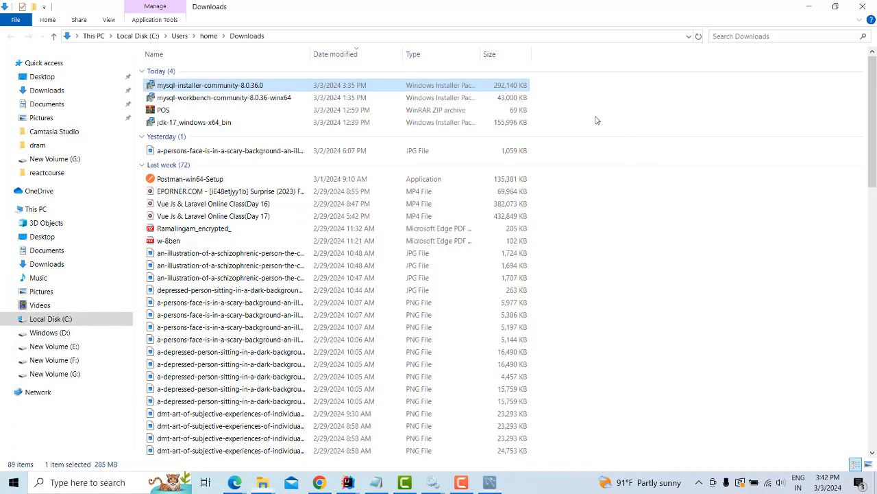
left_click(67, 482)
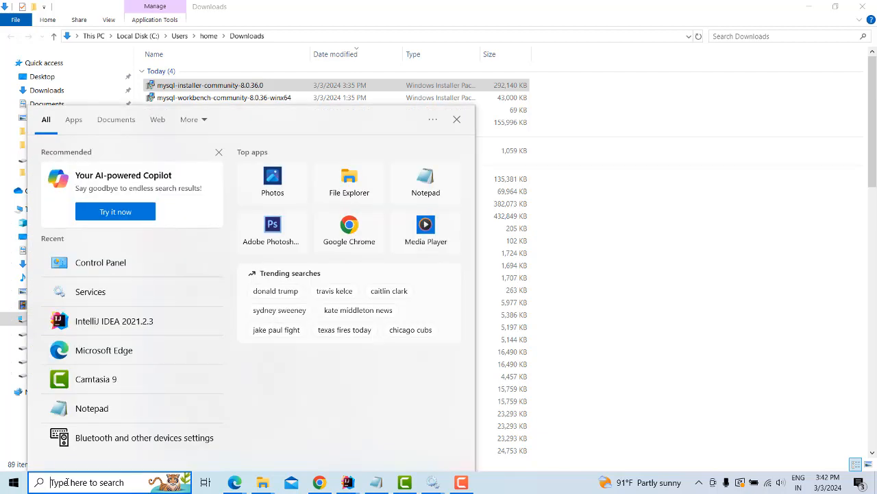
type("my")
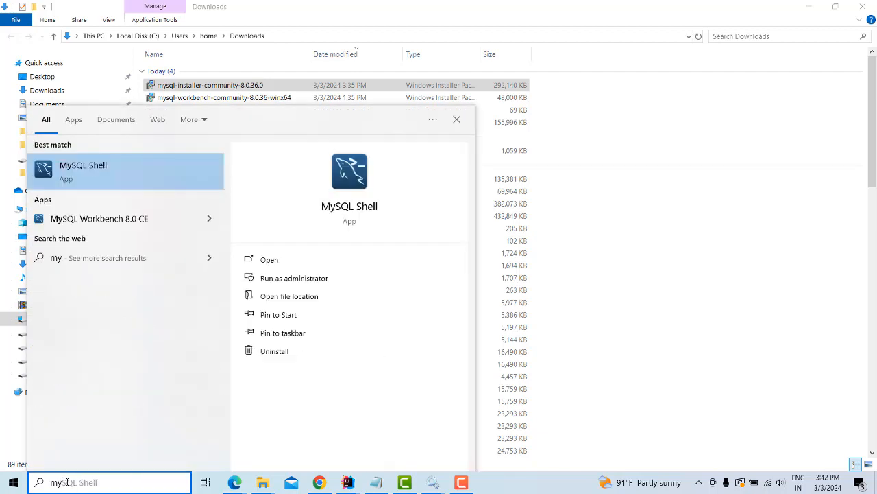
left_click(211, 209)
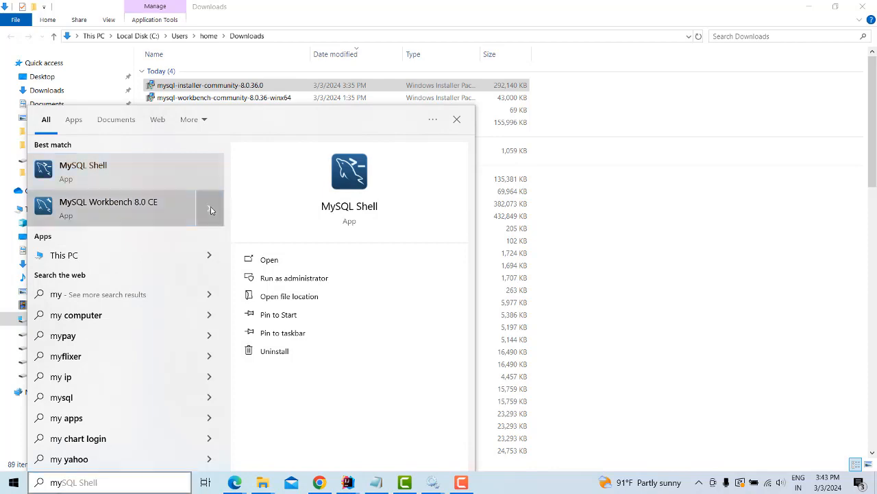
left_click(114, 211)
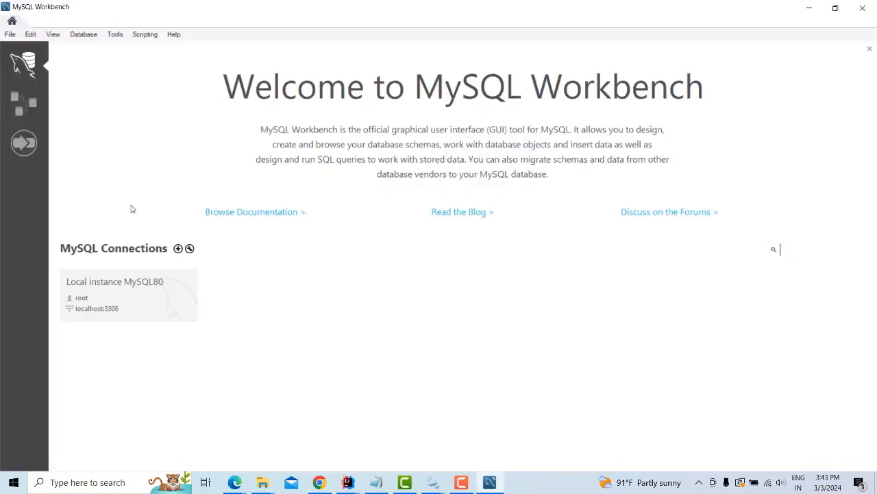
Connect to Local instance MySQL80 as root with the password
left_click(142, 305)
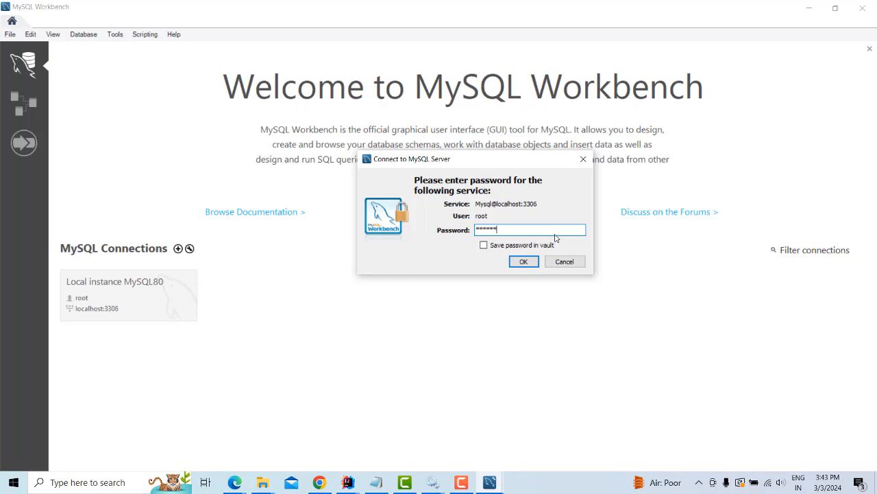
left_click(525, 261)
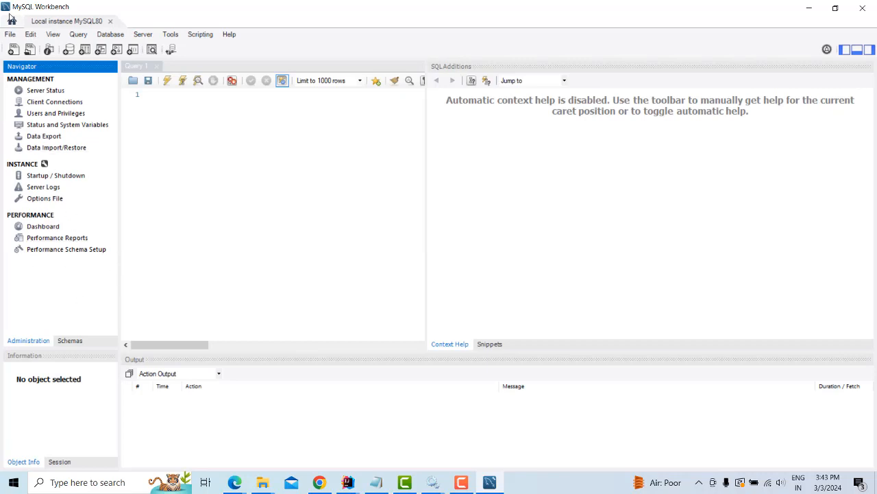
left_click(84, 485)
Open the Services console maximized and select the MySQL80 service
type("s")
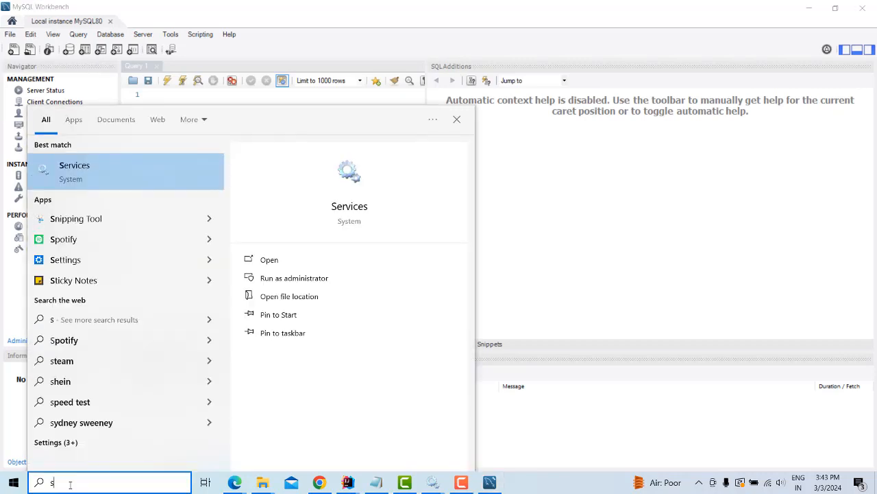
type("erv")
left_click(144, 175)
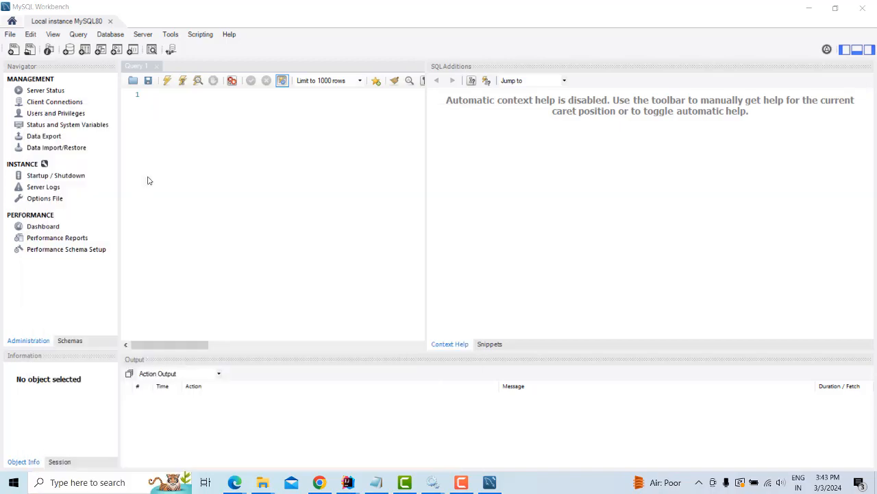
double_click(364, 46)
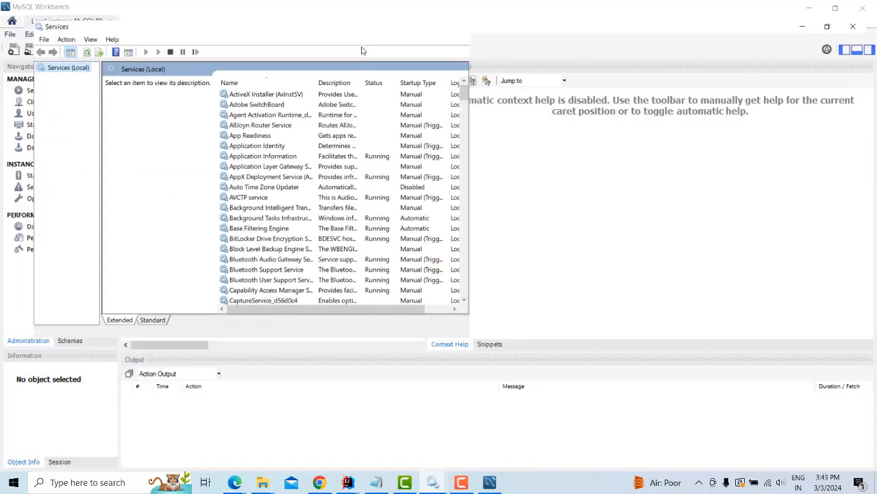
scroll(534, 217, "down", 20)
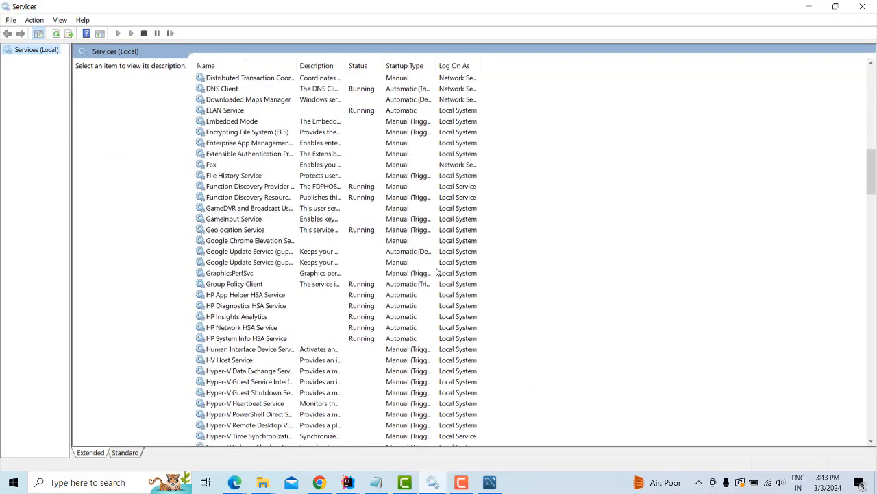
scroll(431, 273, "down", 9)
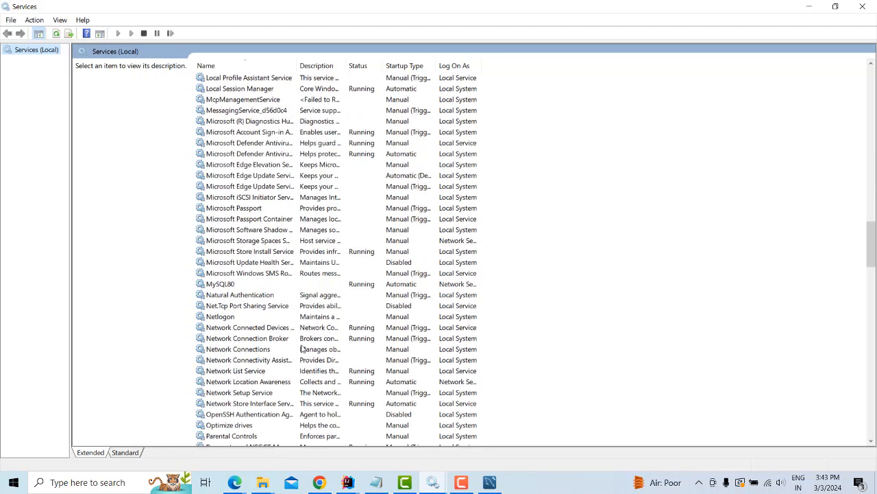
left_click(214, 288)
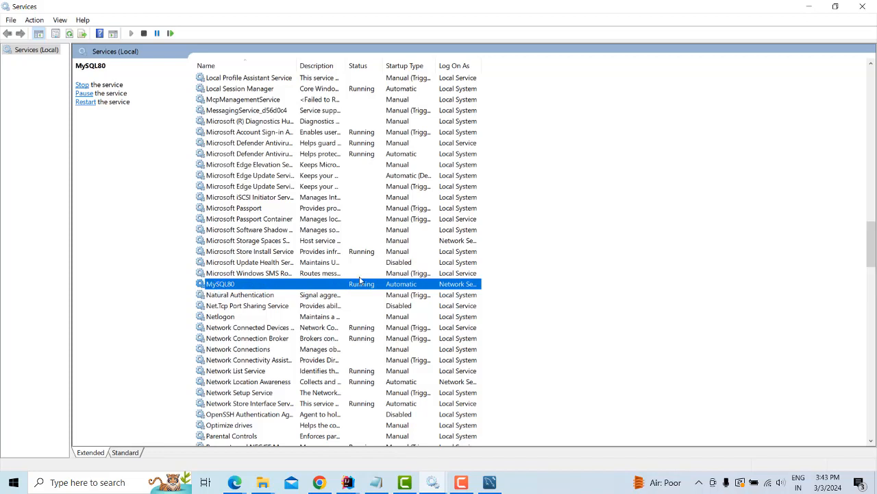
Stop the MySQL80 service, start it again, and return to MySQL Workbench
right_click(292, 285)
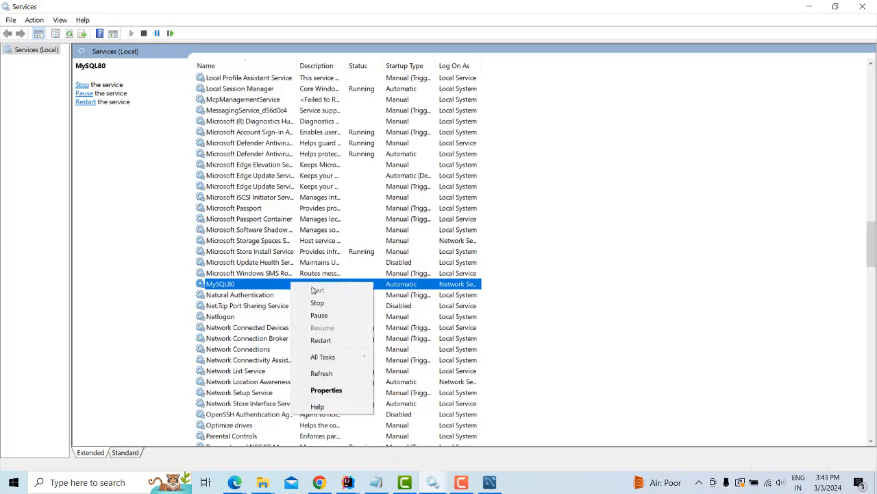
left_click(327, 302)
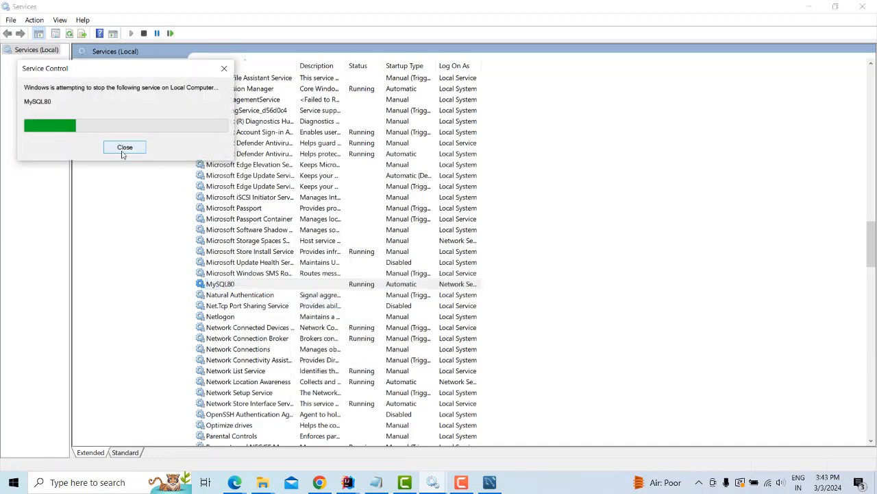
right_click(227, 293)
left_click(226, 283)
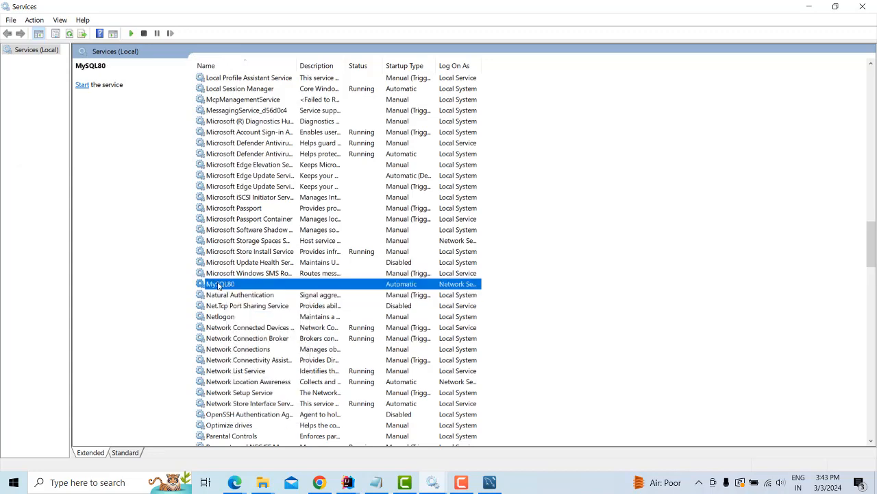
right_click(230, 284)
left_click(243, 289)
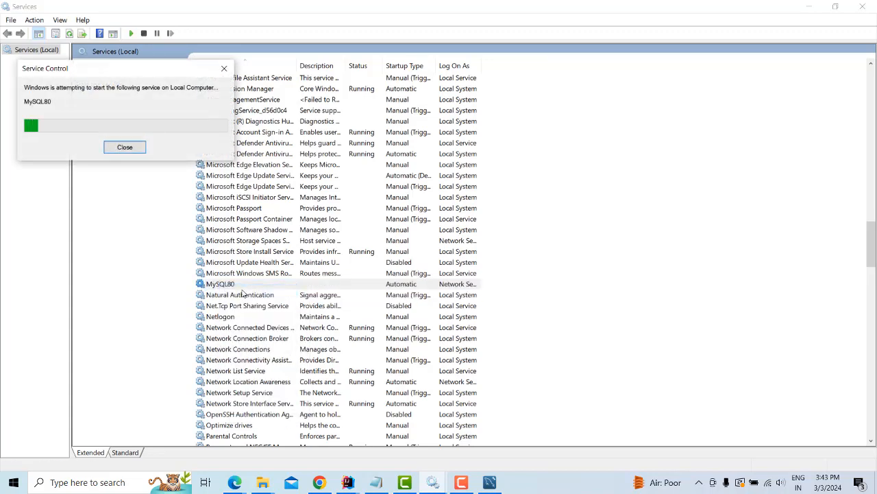
key("alt+Tab")
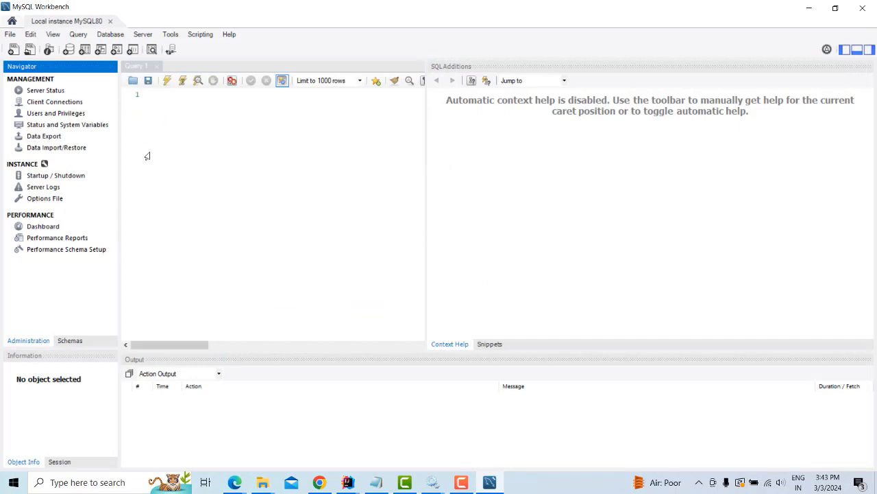
Launch MySQL 8.0 Command Line Client and log in as root with the account password
left_click_drag(120, 161, 143, 161)
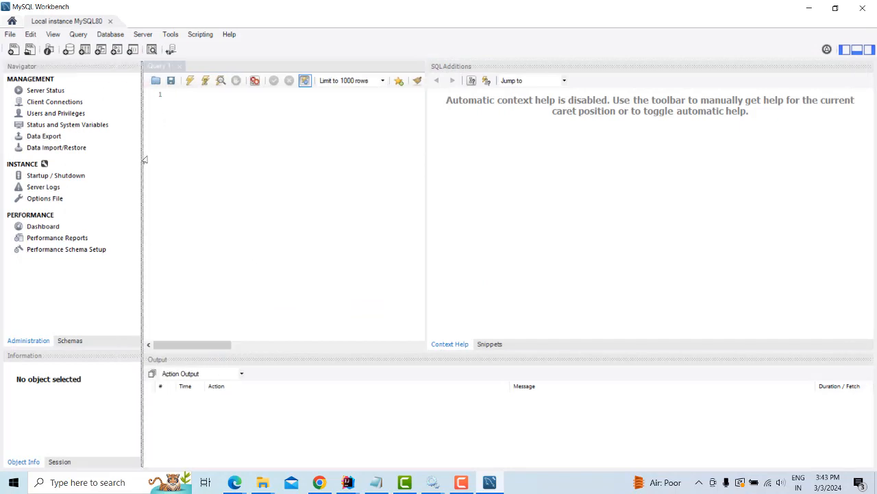
left_click(101, 483)
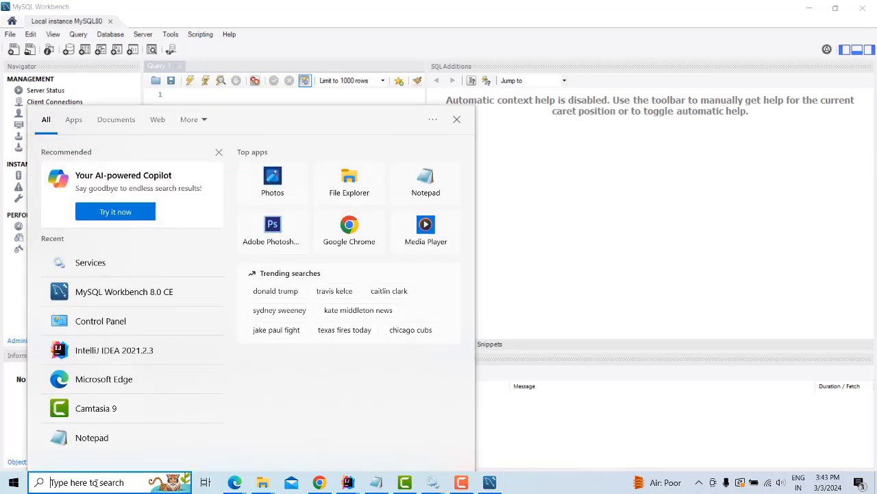
type("my")
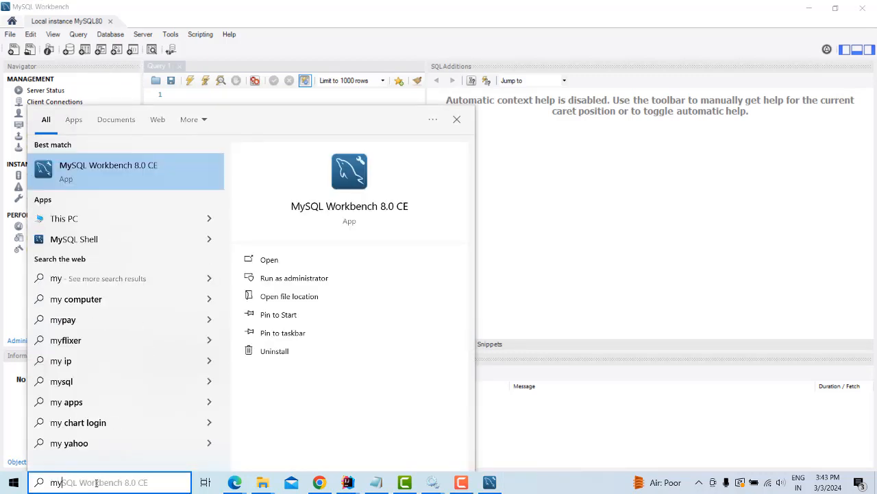
type("sql")
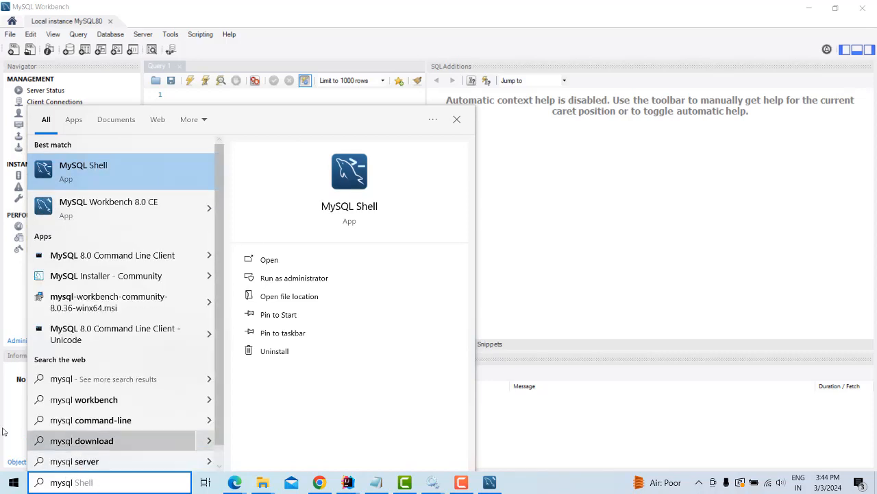
left_click(149, 256)
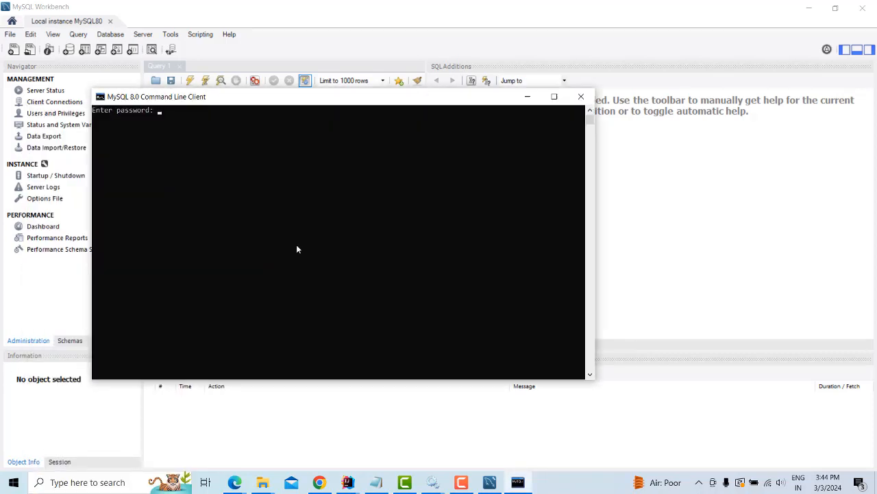
left_click_drag(234, 100, 421, 227)
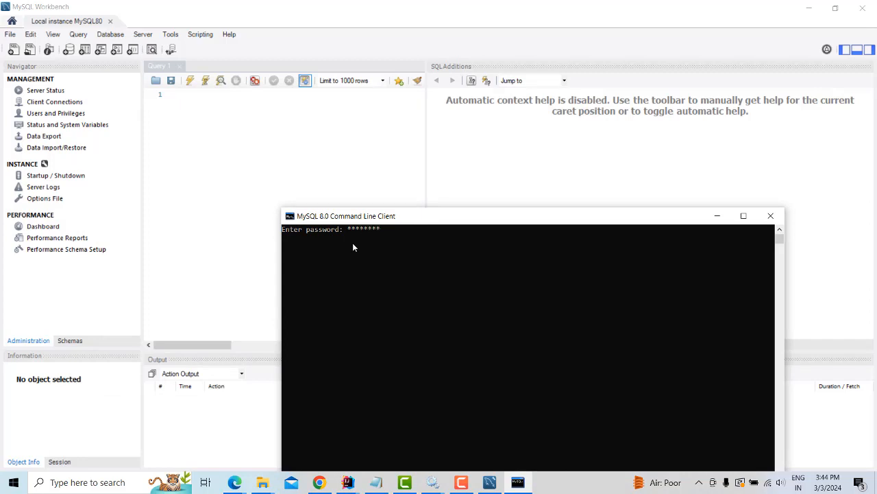
type("*")
key("Return")
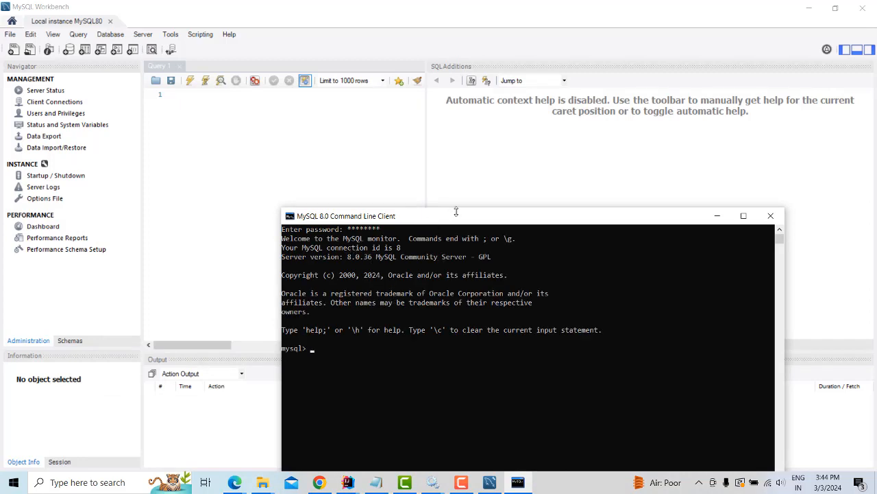
Run CREATE DATABASE abc; to create the abc database
left_click_drag(456, 212, 461, 99)
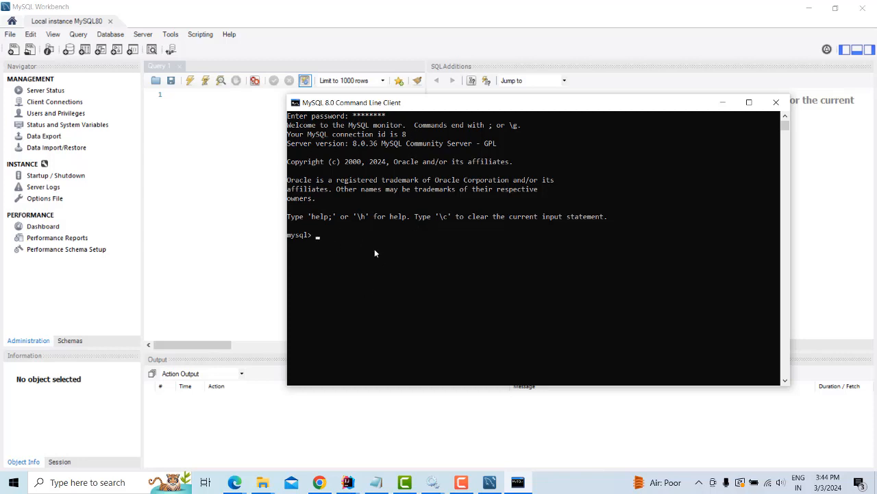
type("create database abc;")
key("Return")
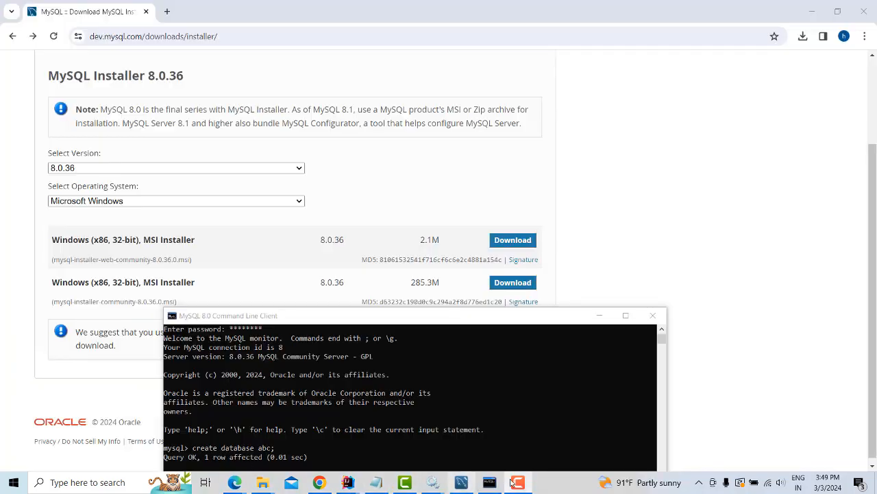
In MySQL Workbench, show the Schemas list and enter the server password to connect
left_click(460, 484)
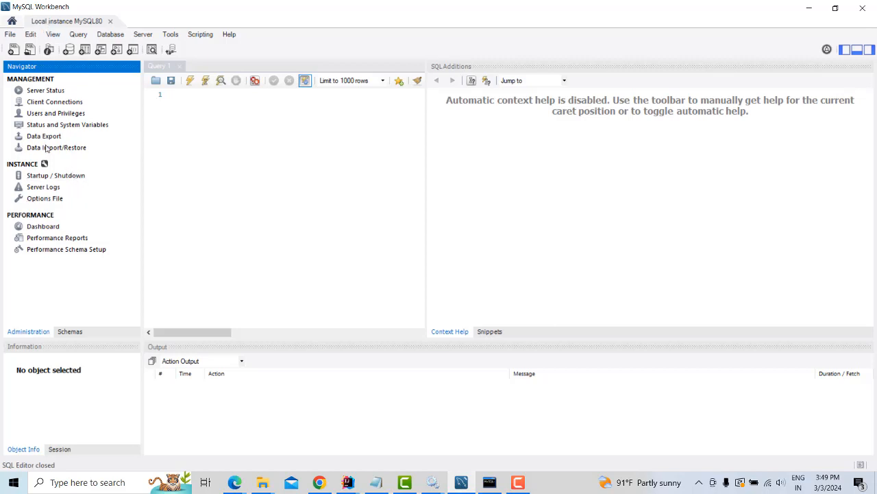
left_click(118, 35)
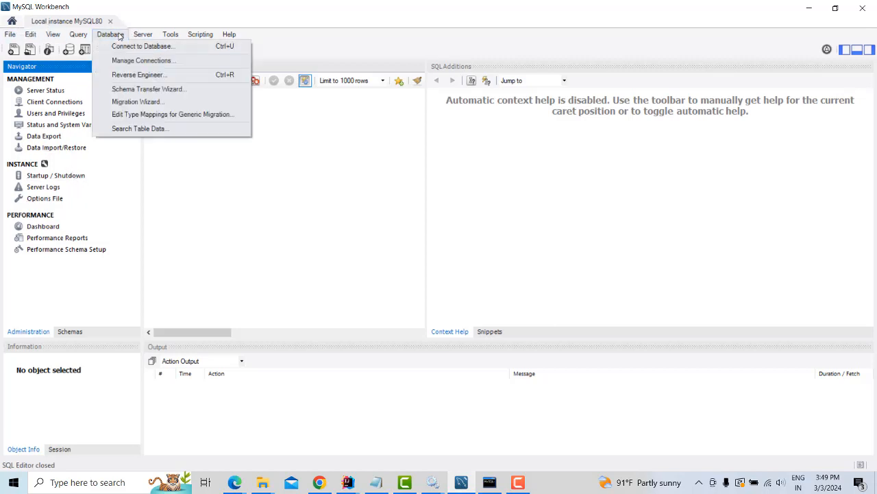
left_click(141, 46)
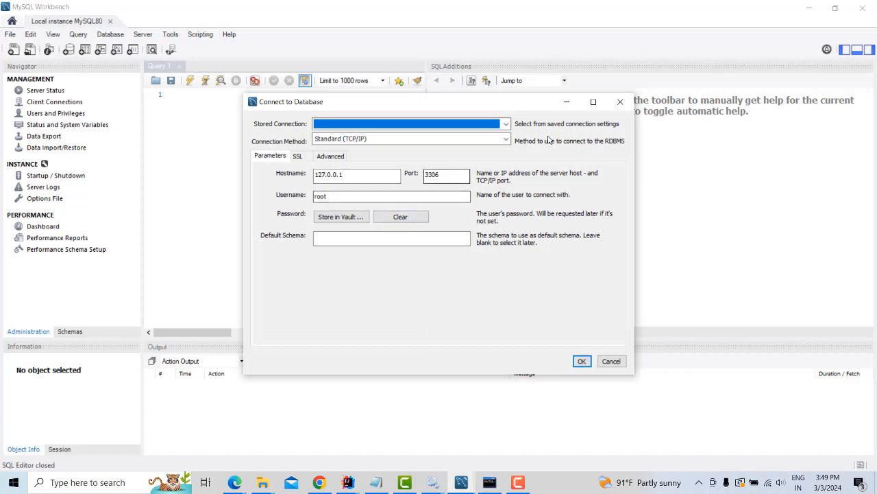
left_click(620, 102)
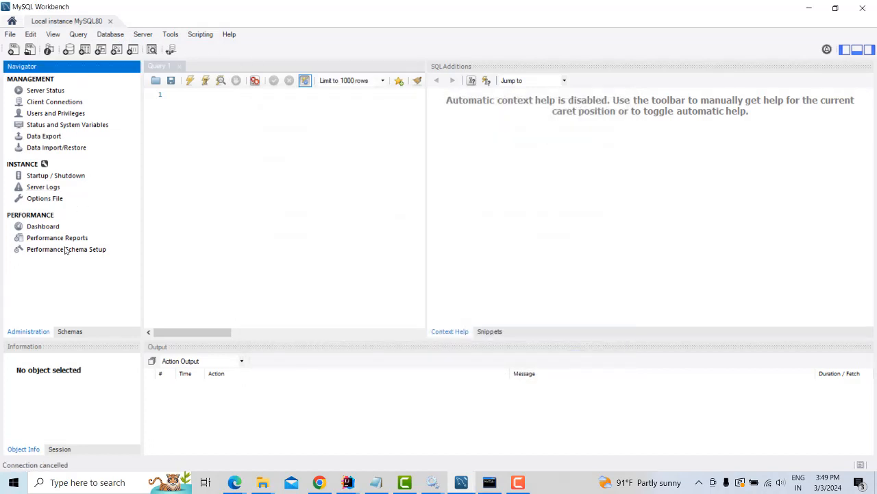
left_click(65, 333)
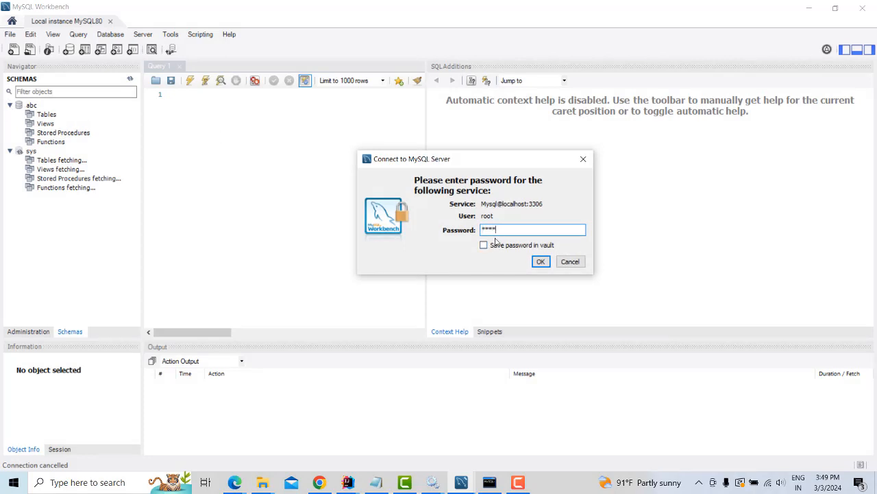
type("123456")
key("Return")
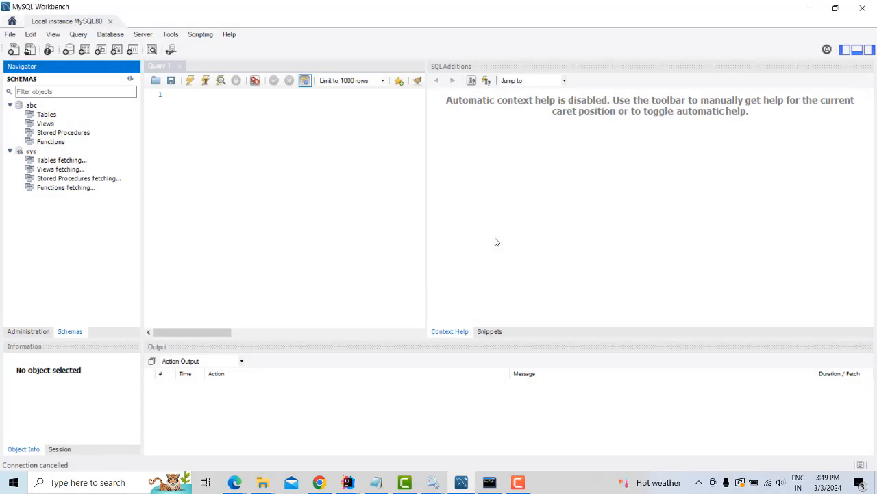
Start a new table in the abc schema via Tables > Create Table and widen its editor
left_click(30, 115)
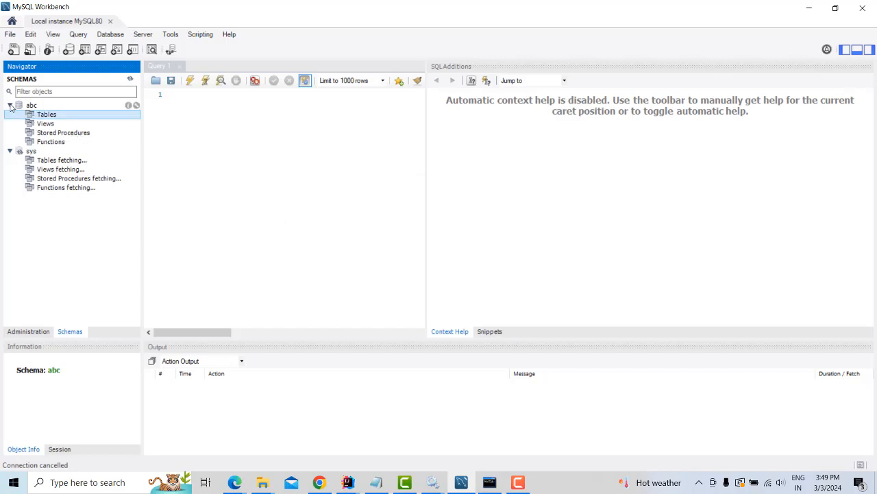
right_click(68, 115)
left_click(88, 120)
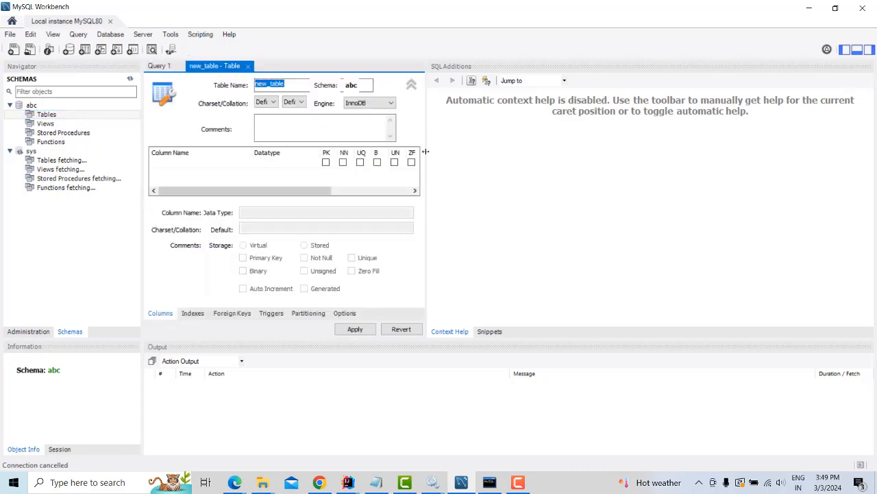
left_click_drag(427, 154, 585, 160)
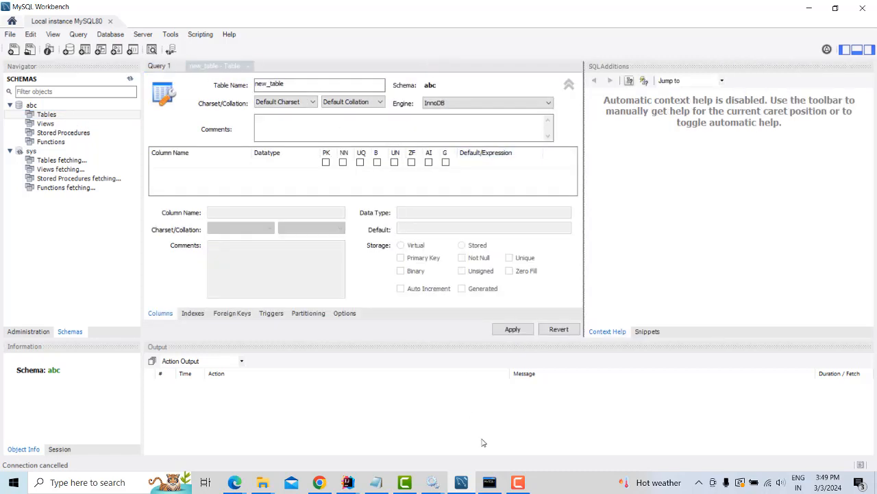
left_click(488, 482)
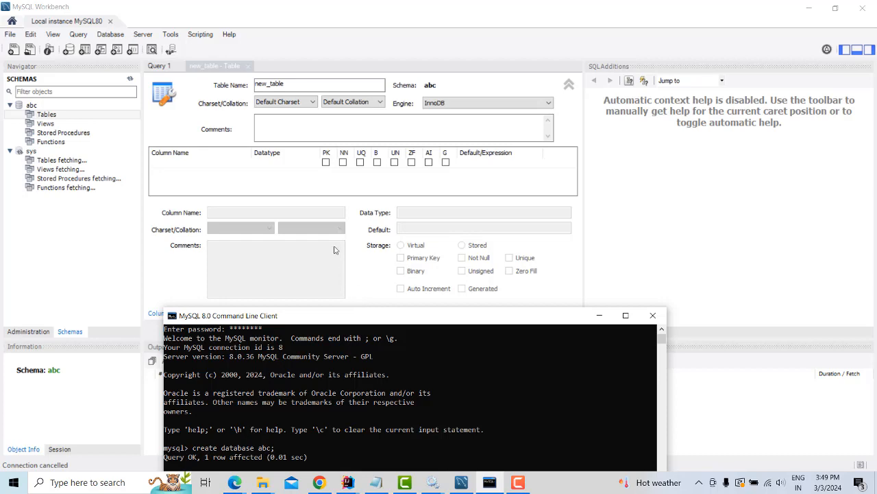
Browse File Explorer to C:\Program Files\MySQL\MySQL Server 8.0\bin and select its address-bar path
left_click(265, 482)
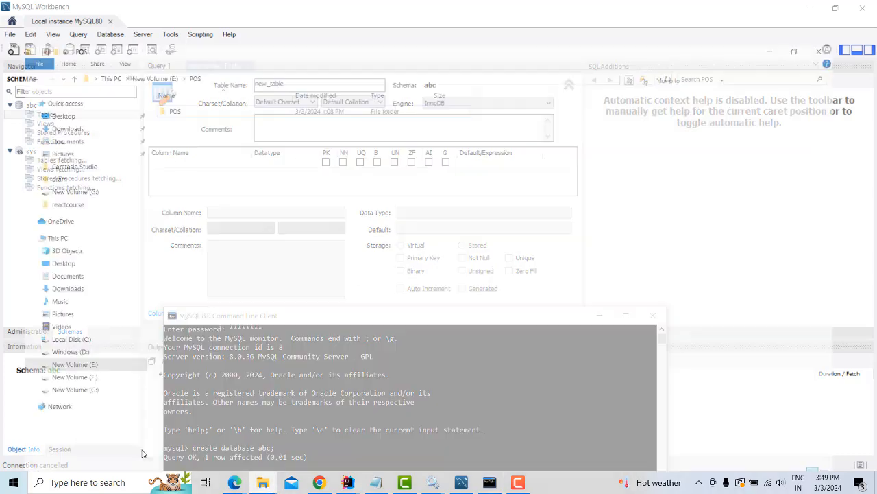
left_click(137, 435)
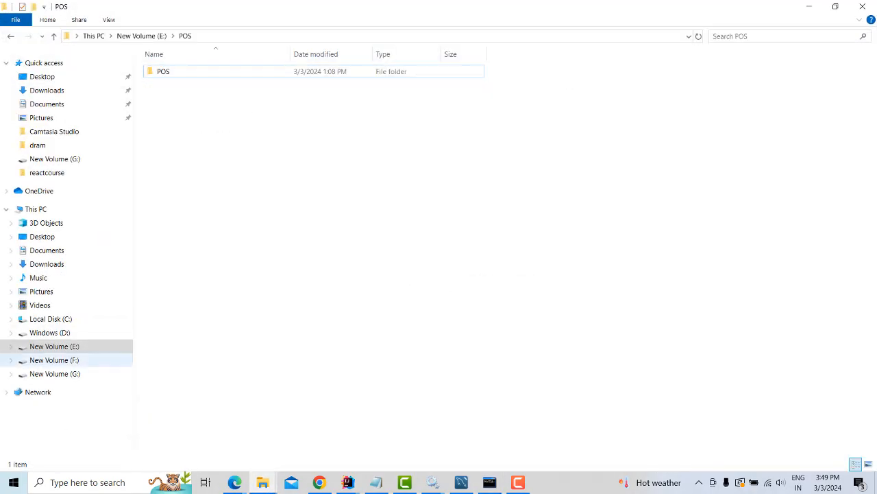
left_click(62, 319)
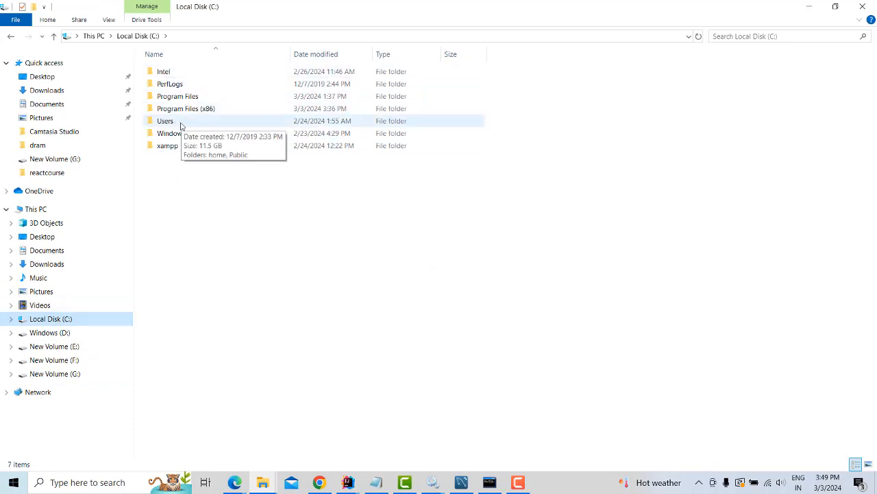
double_click(183, 98)
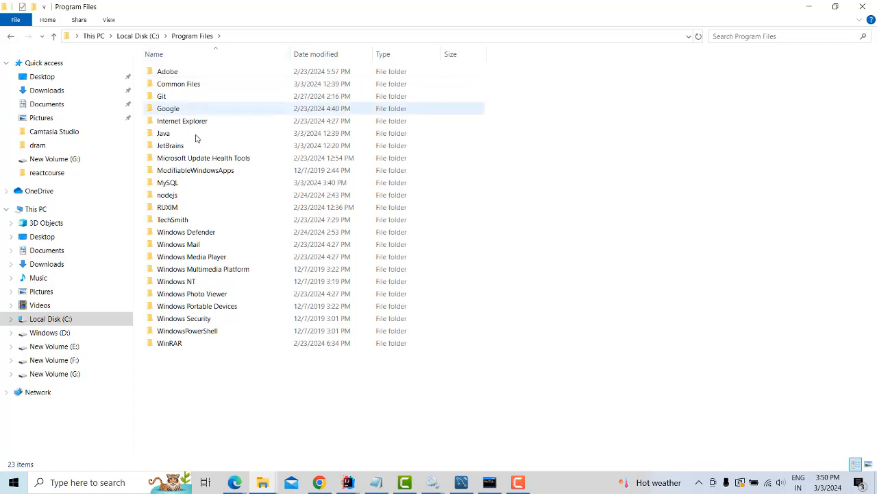
double_click(175, 184)
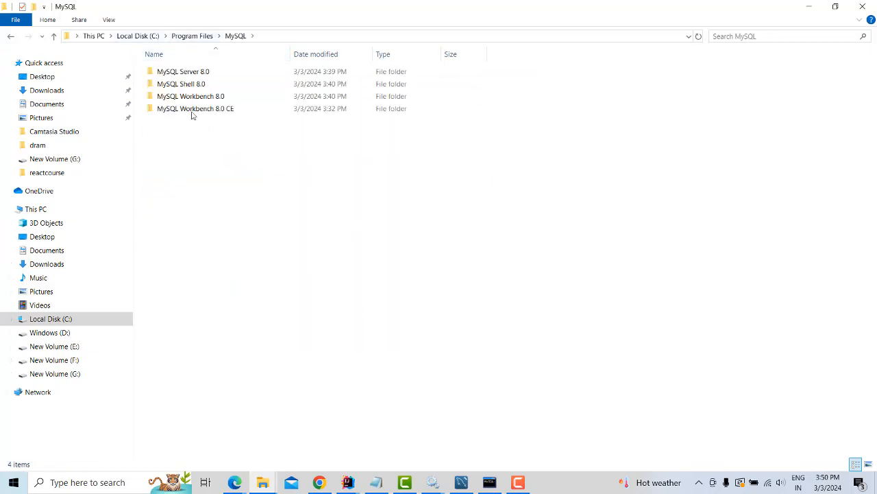
double_click(194, 75)
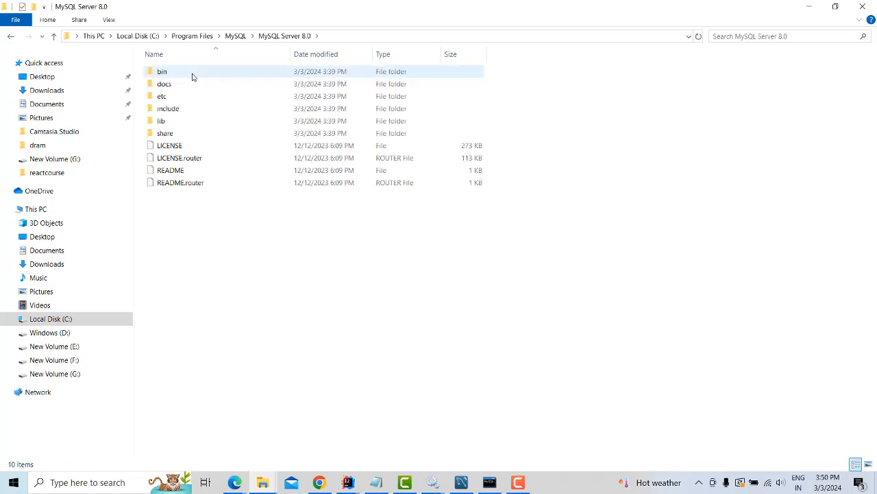
double_click(193, 76)
left_click(384, 35)
key("ctrl+c")
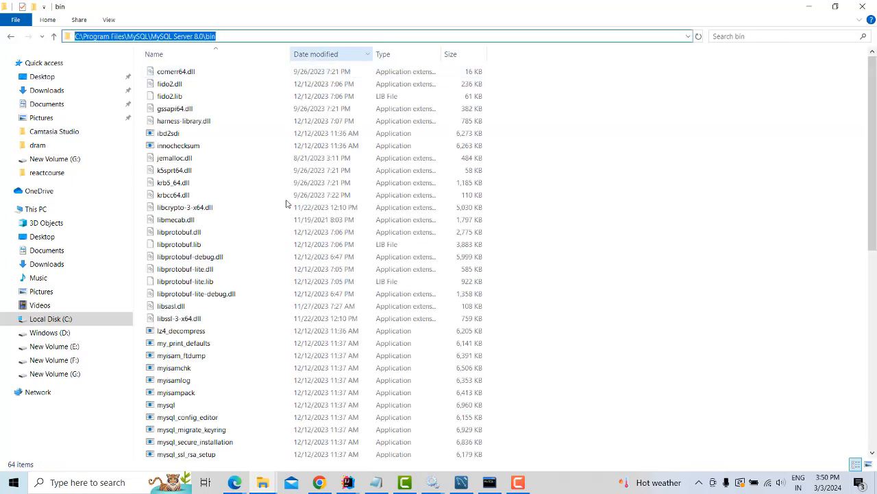
Search 'env' and open the user Path variable for editing in Environment Variables
left_click(70, 483)
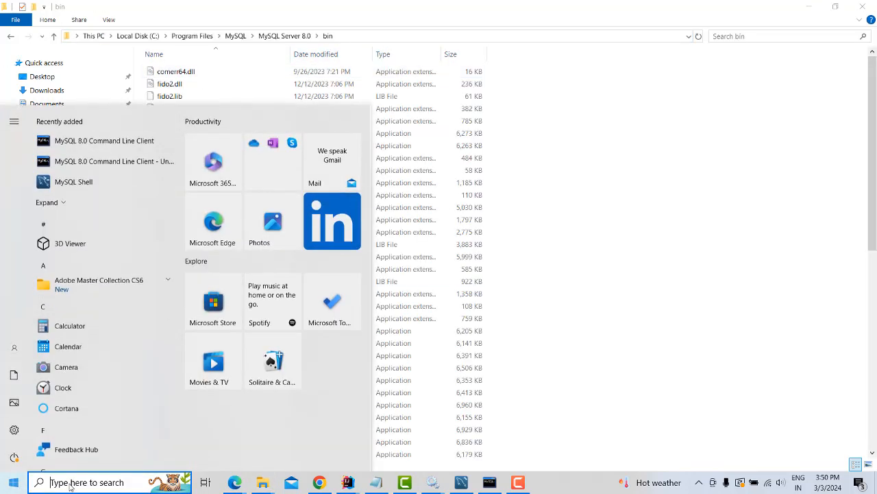
type("ev")
key("BackSpace")
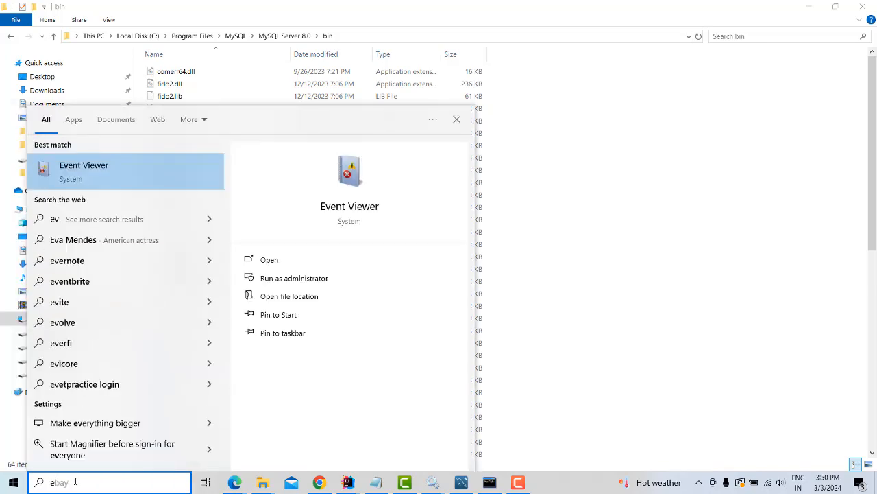
type("nv")
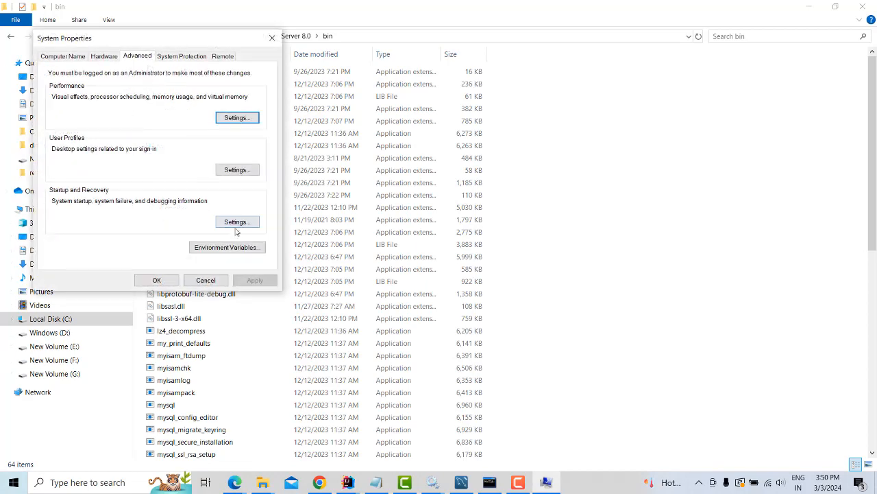
left_click(224, 246)
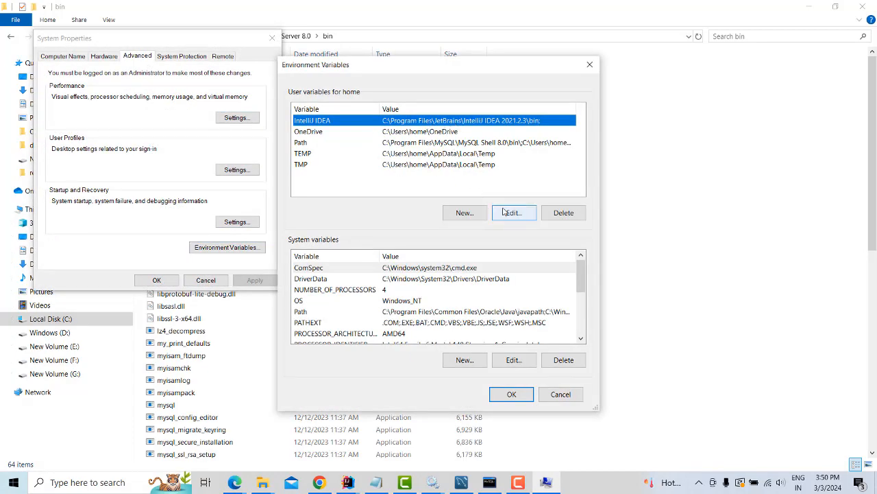
left_click(443, 144)
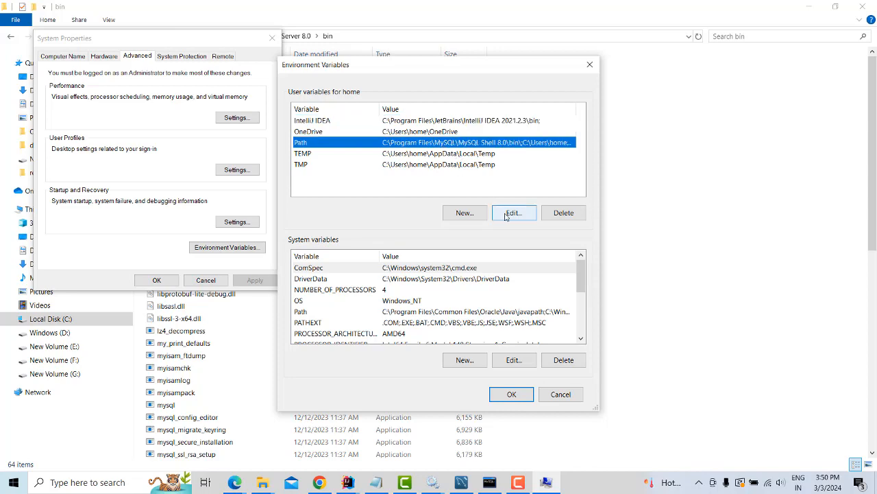
left_click(512, 213)
left_click(386, 199)
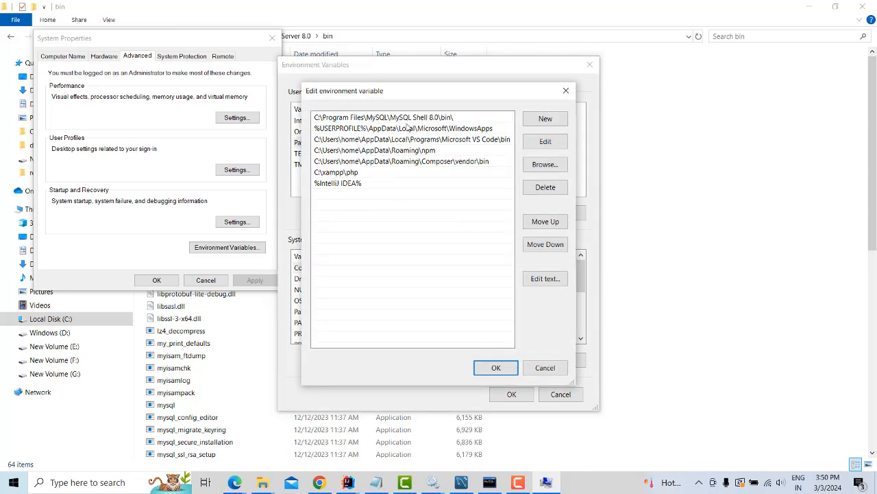
Add C:\Program Files\MySQL\MySQL Server 8.0\bin as a new Path entry and confirm both dialogs
left_click(545, 143)
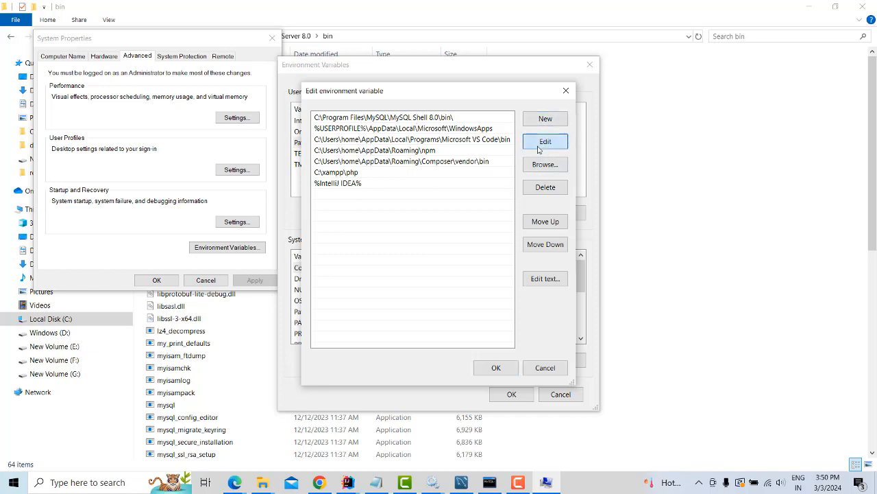
left_click(357, 190)
left_click(551, 122)
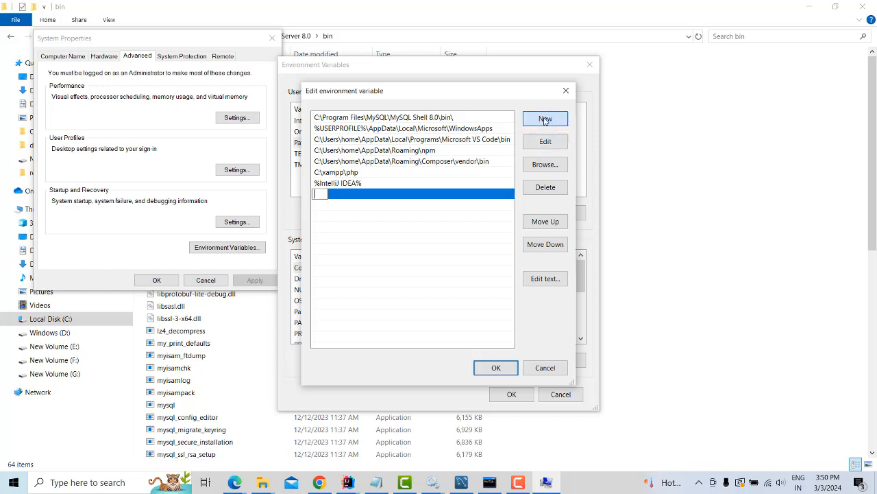
key("ctrl+v")
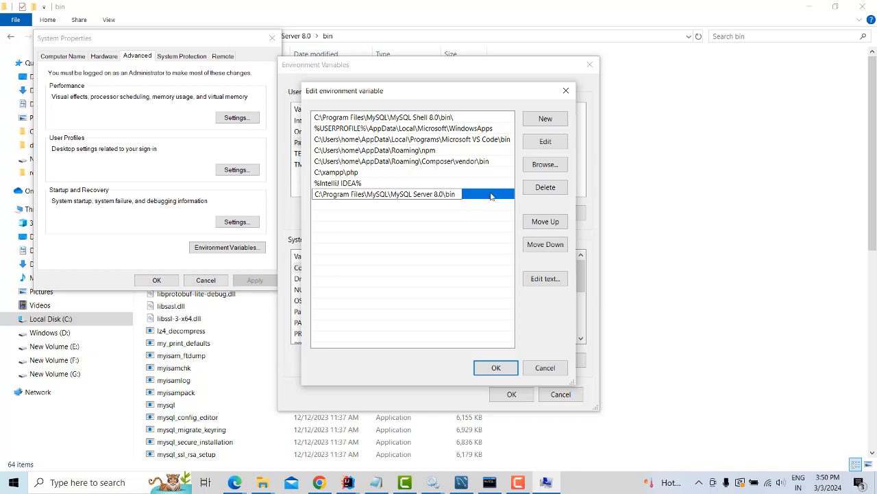
key("BackSpace")
type("n")
left_click(480, 233)
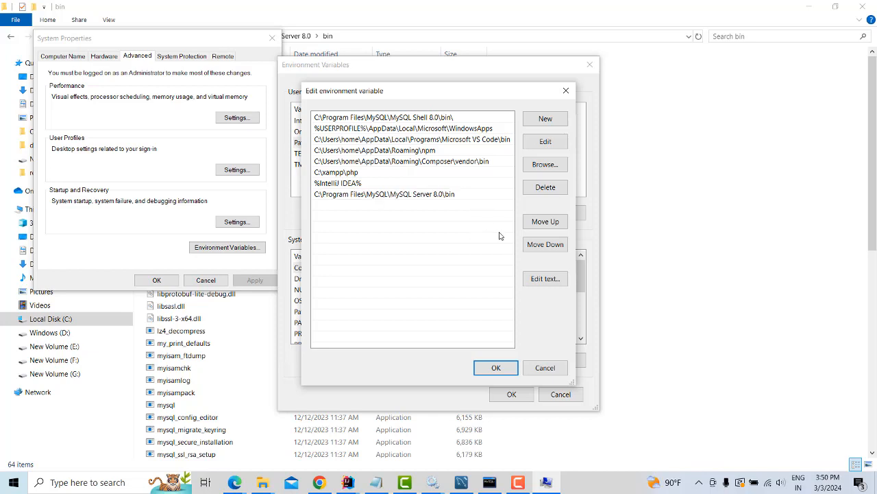
left_click(495, 368)
left_click(511, 392)
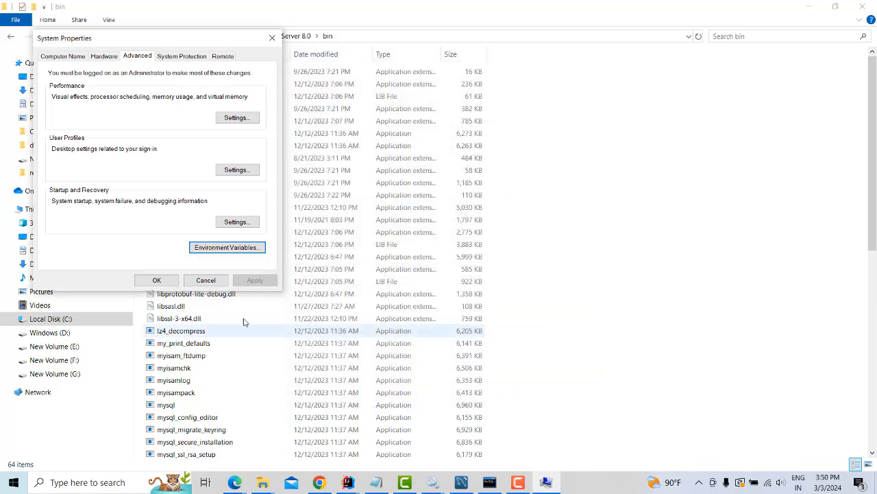
Close System Properties and launch Command Prompt by running cmd from the Run dialog
left_click(158, 280)
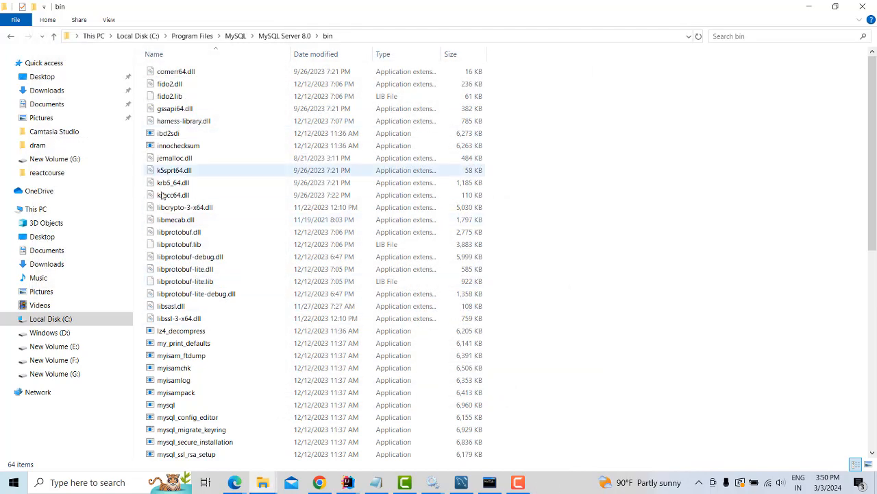
right_click(13, 482)
left_click(66, 432)
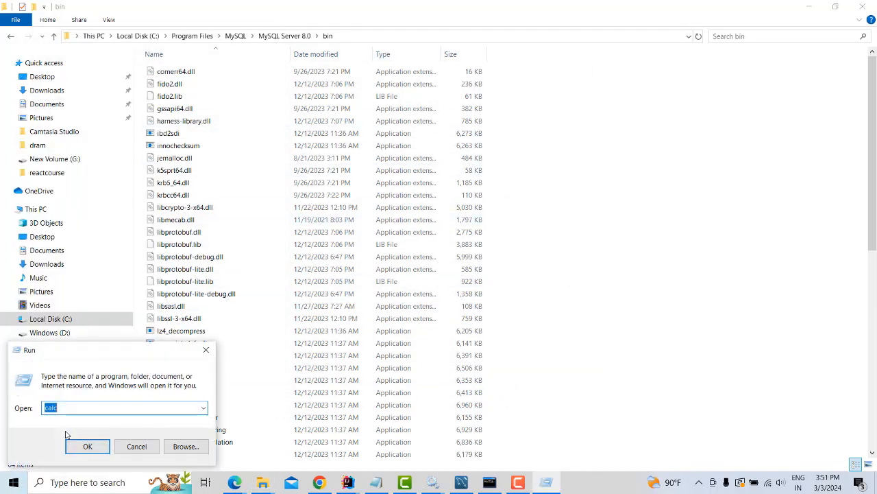
type("cmd")
key("Return")
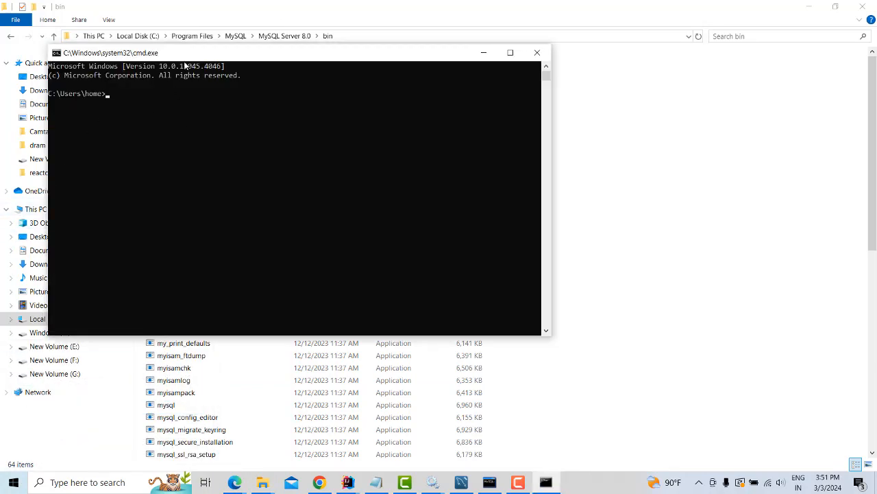
Run mysql --version in Command Prompt, which reports Ver 8.0.36 for Win64
left_click(72, 482)
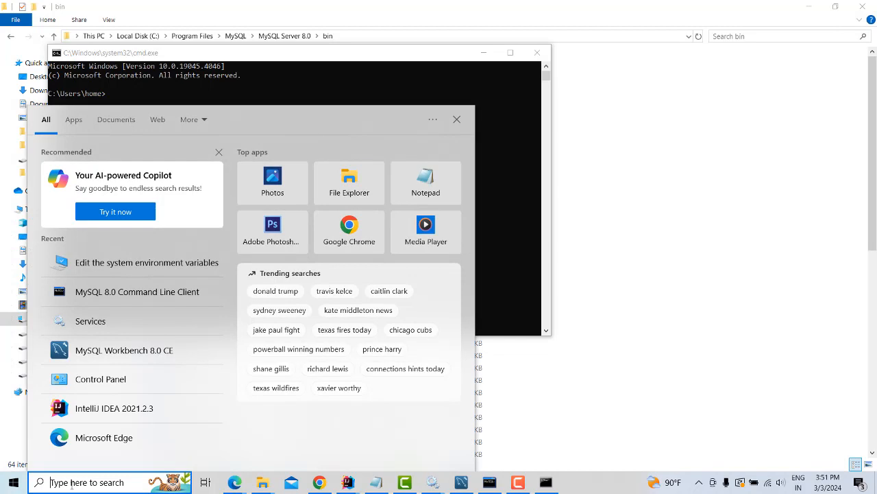
type("my")
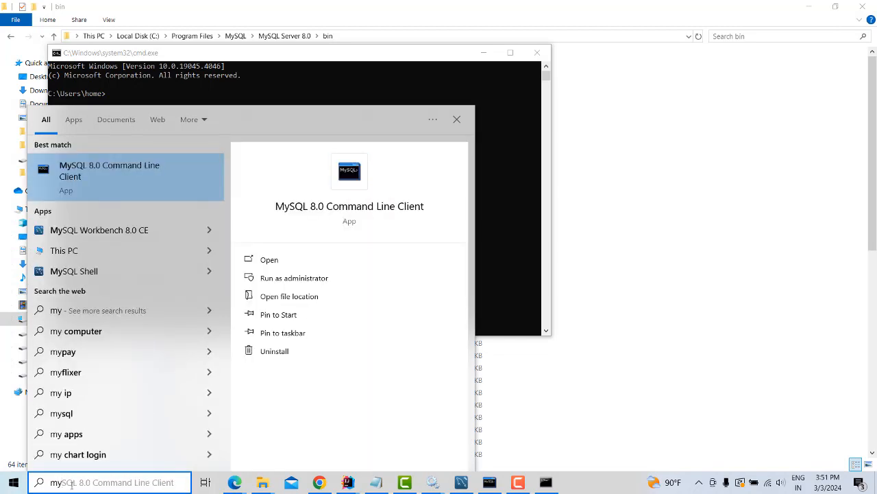
left_click(173, 95)
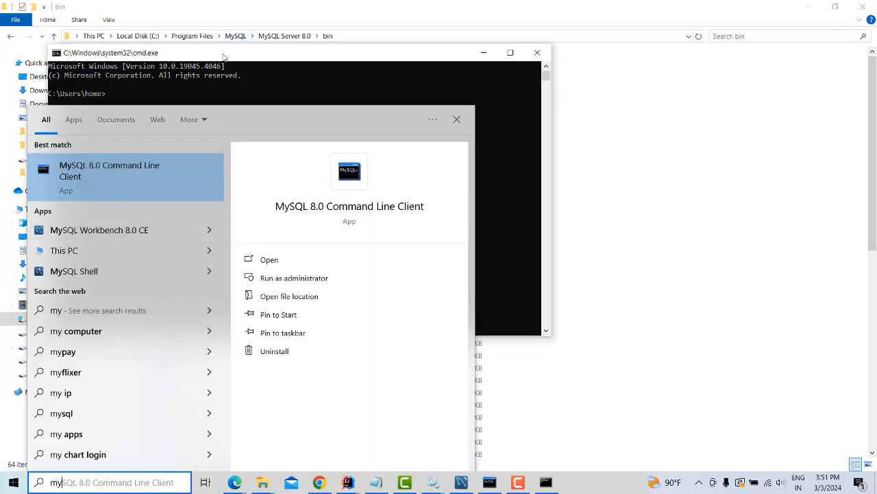
left_click(148, 111)
type("mysql --ve")
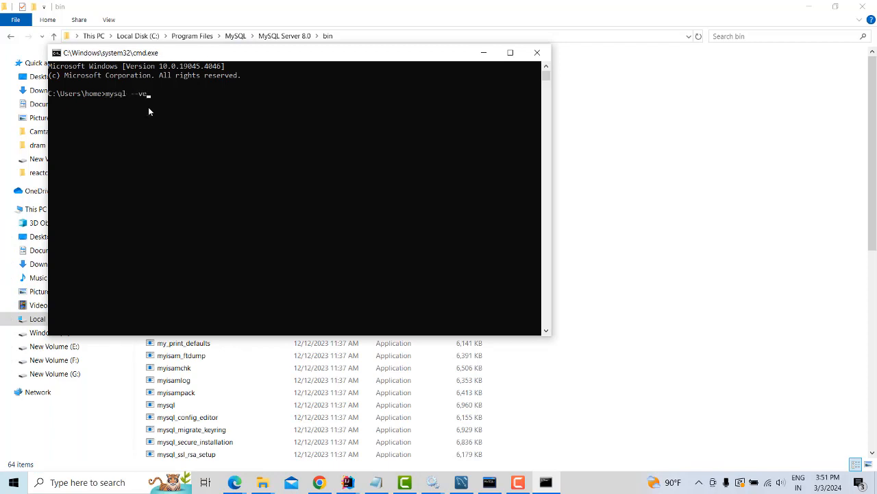
type("rsion")
key("Return")
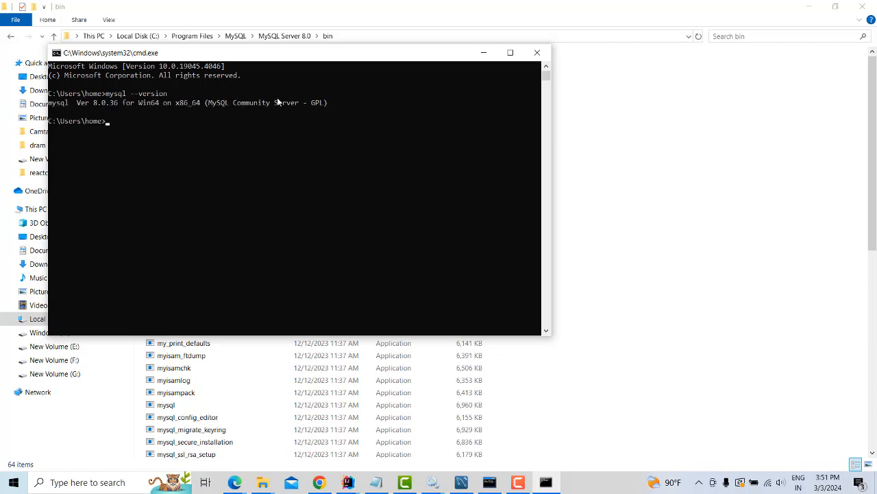
left_click_drag(161, 25, 182, 31)
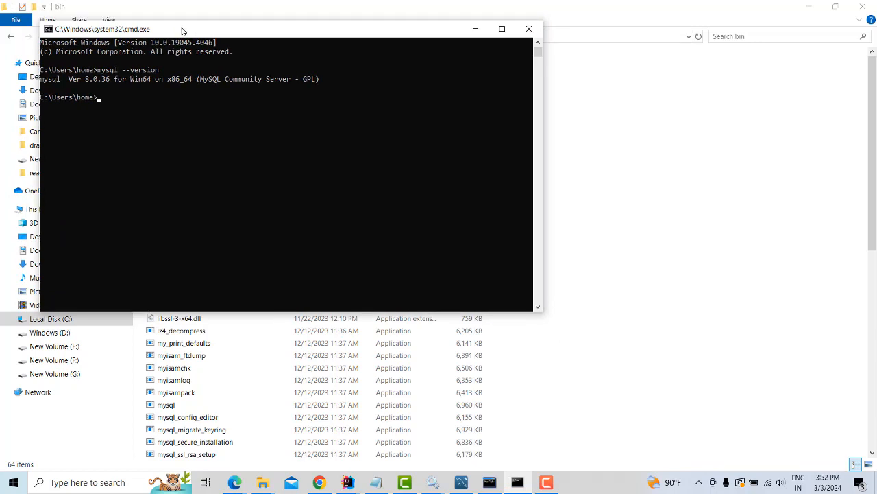